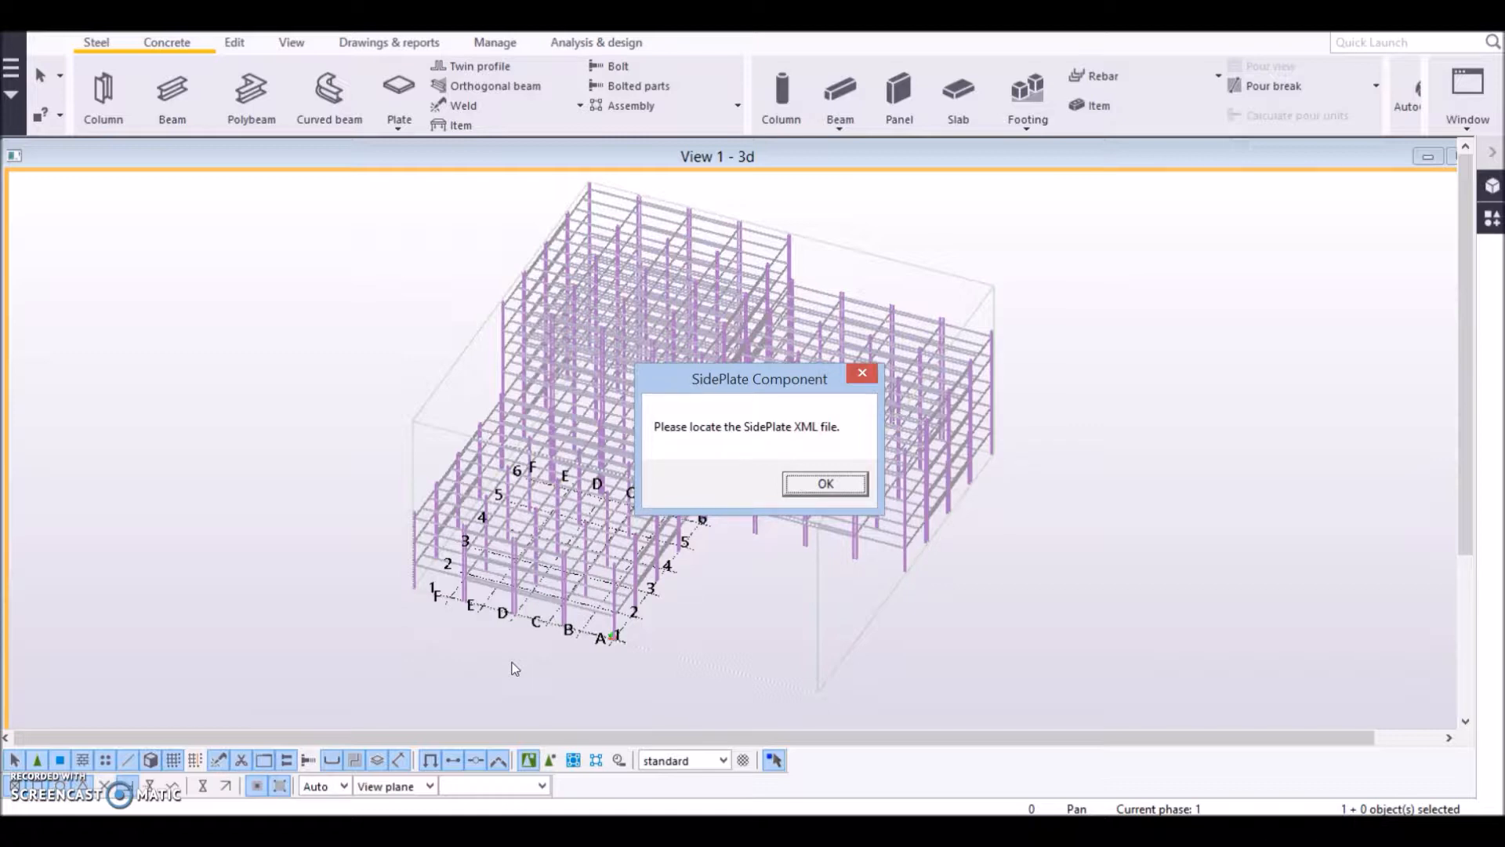
pyautogui.click(790, 492)
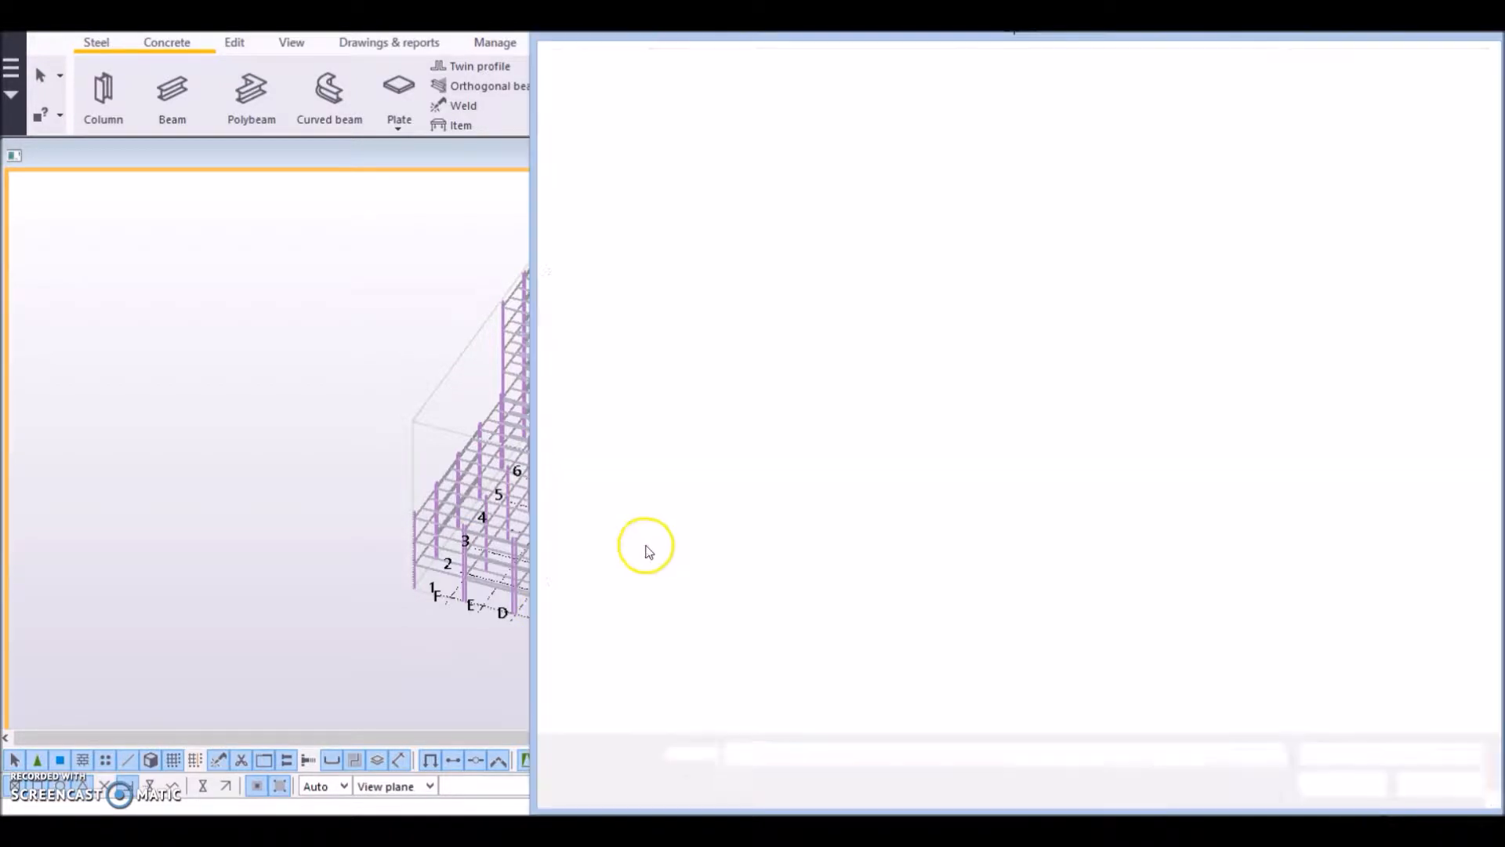
pyautogui.click(959, 60)
pyautogui.doubleClick(867, 148)
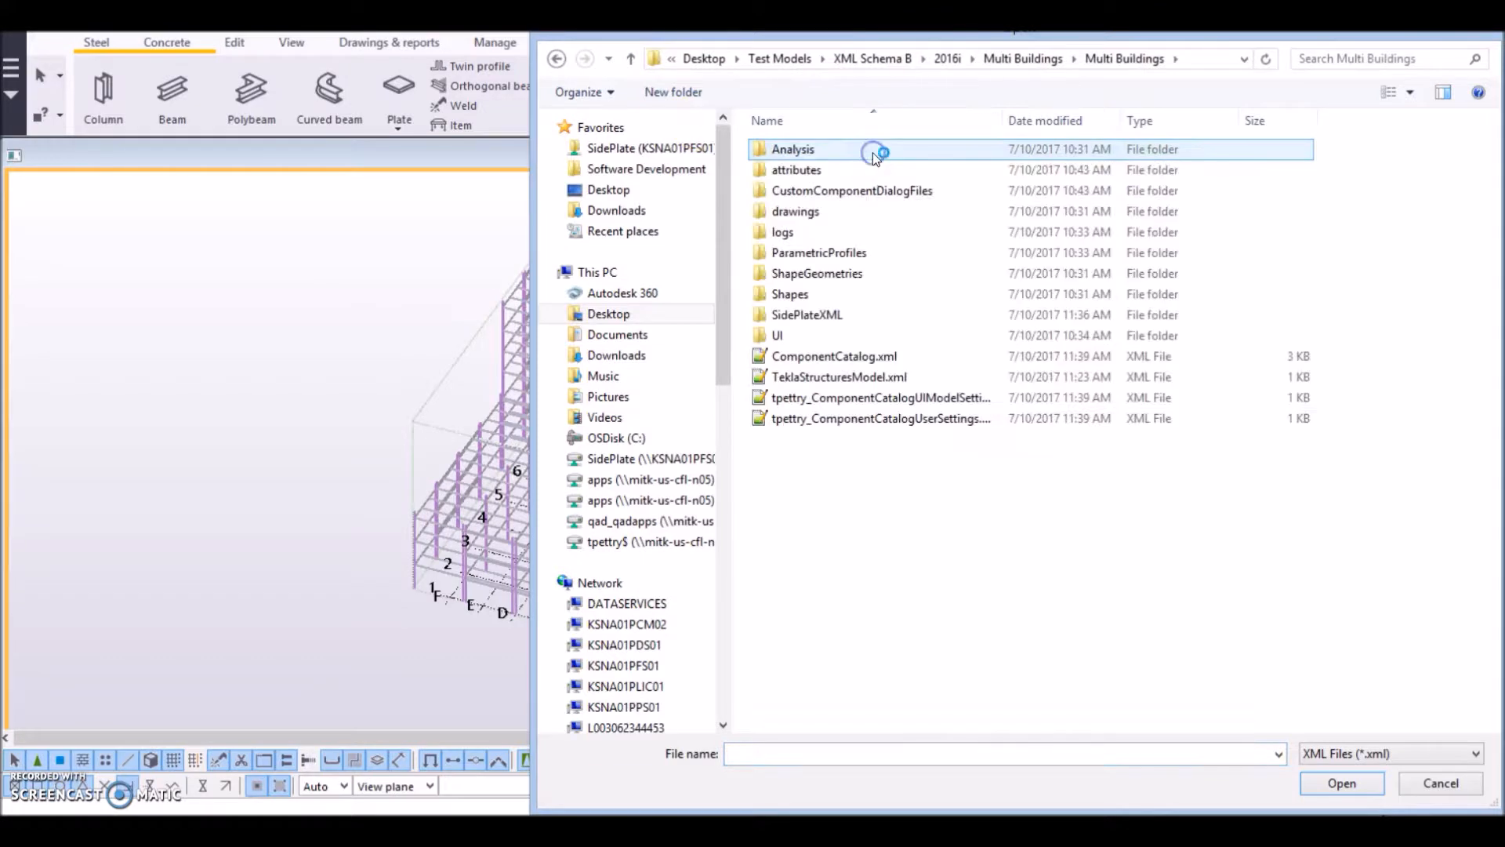
pyautogui.click(910, 316)
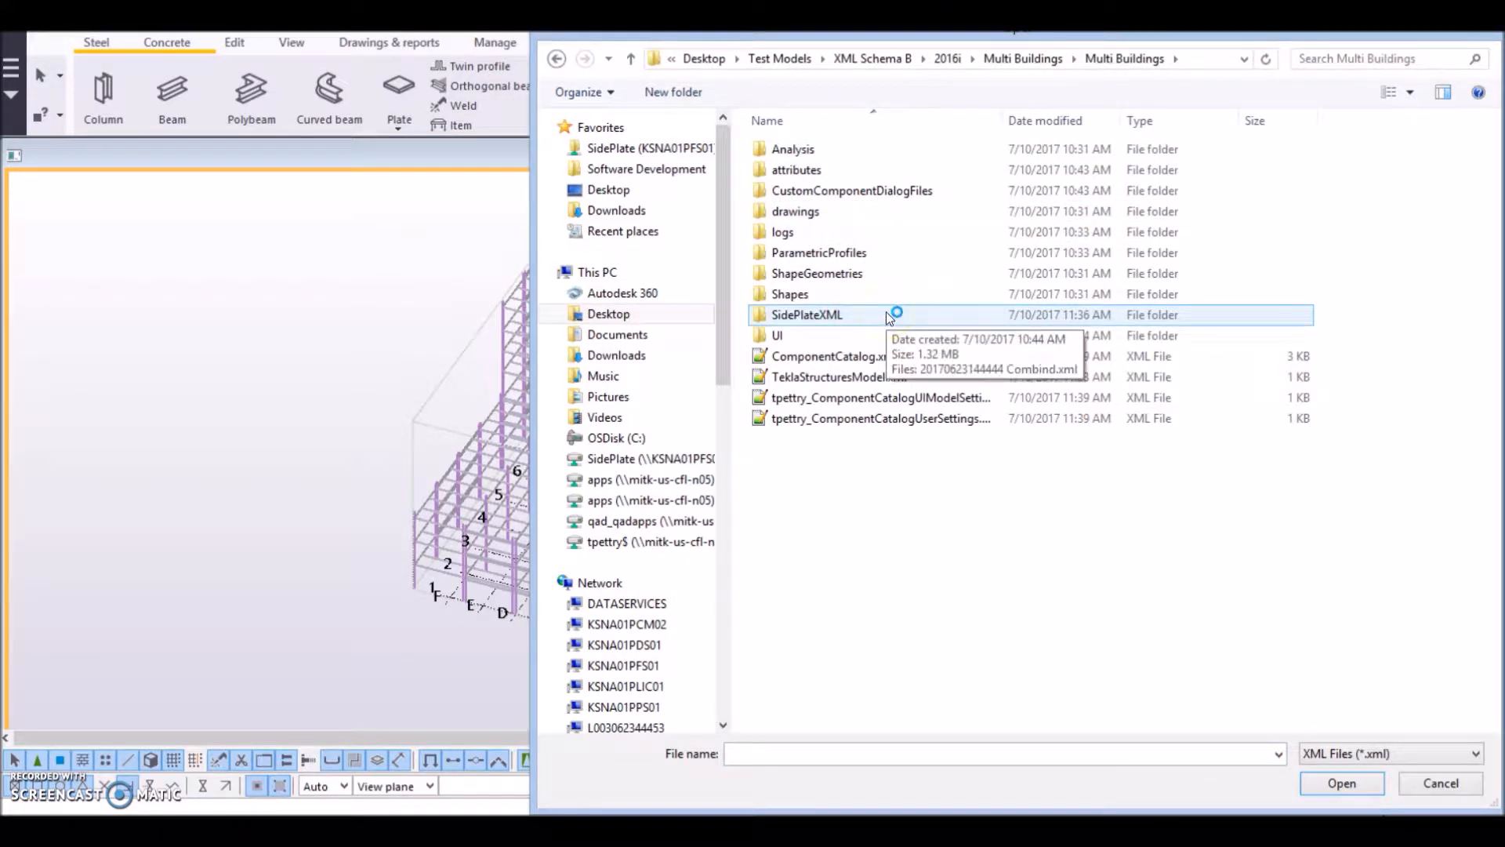
pyautogui.doubleClick(888, 315)
pyautogui.click(918, 161)
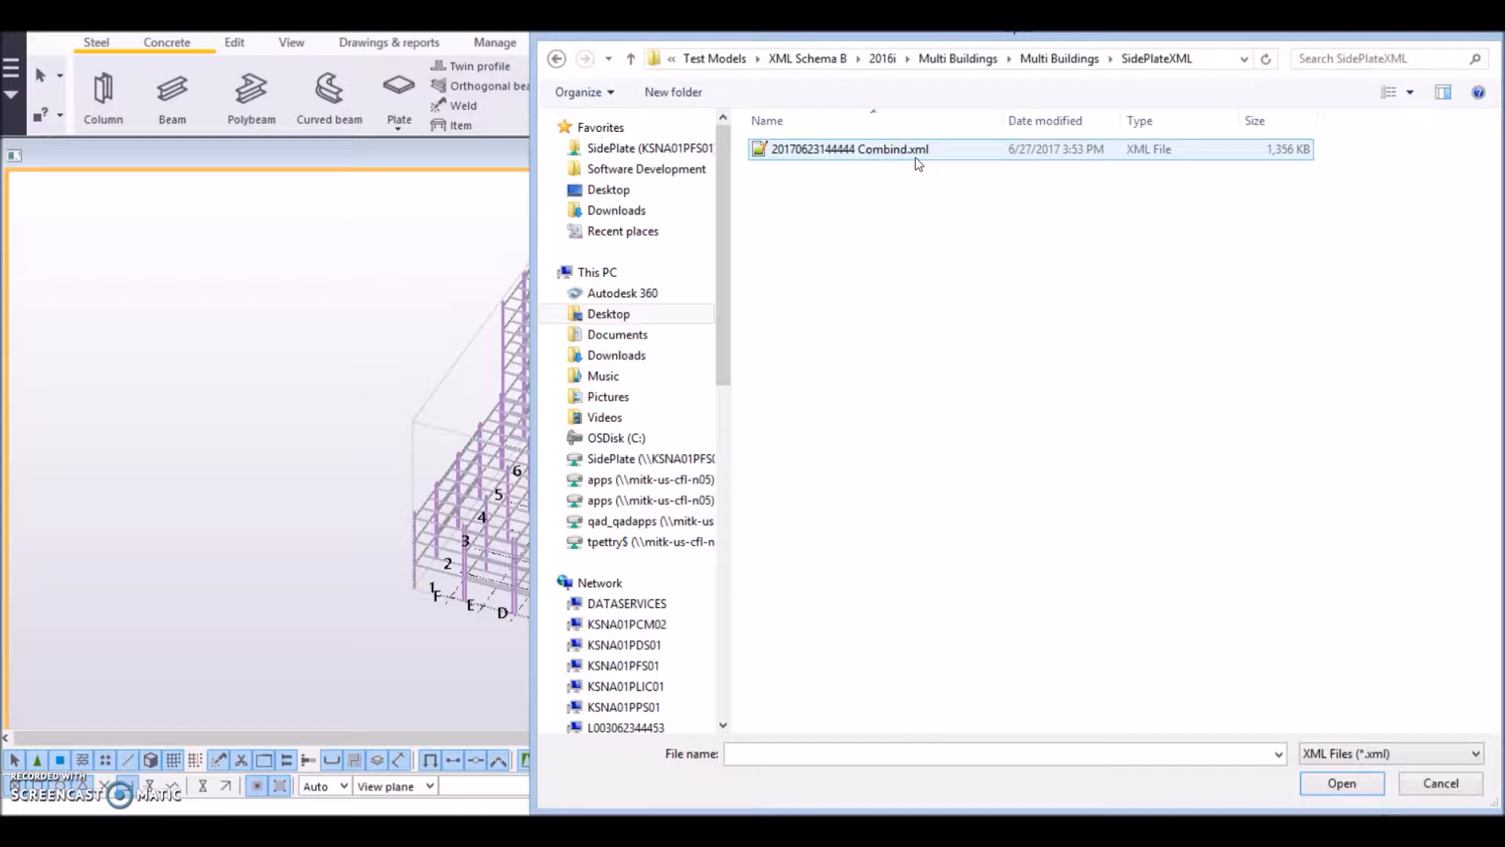
pyautogui.click(1338, 782)
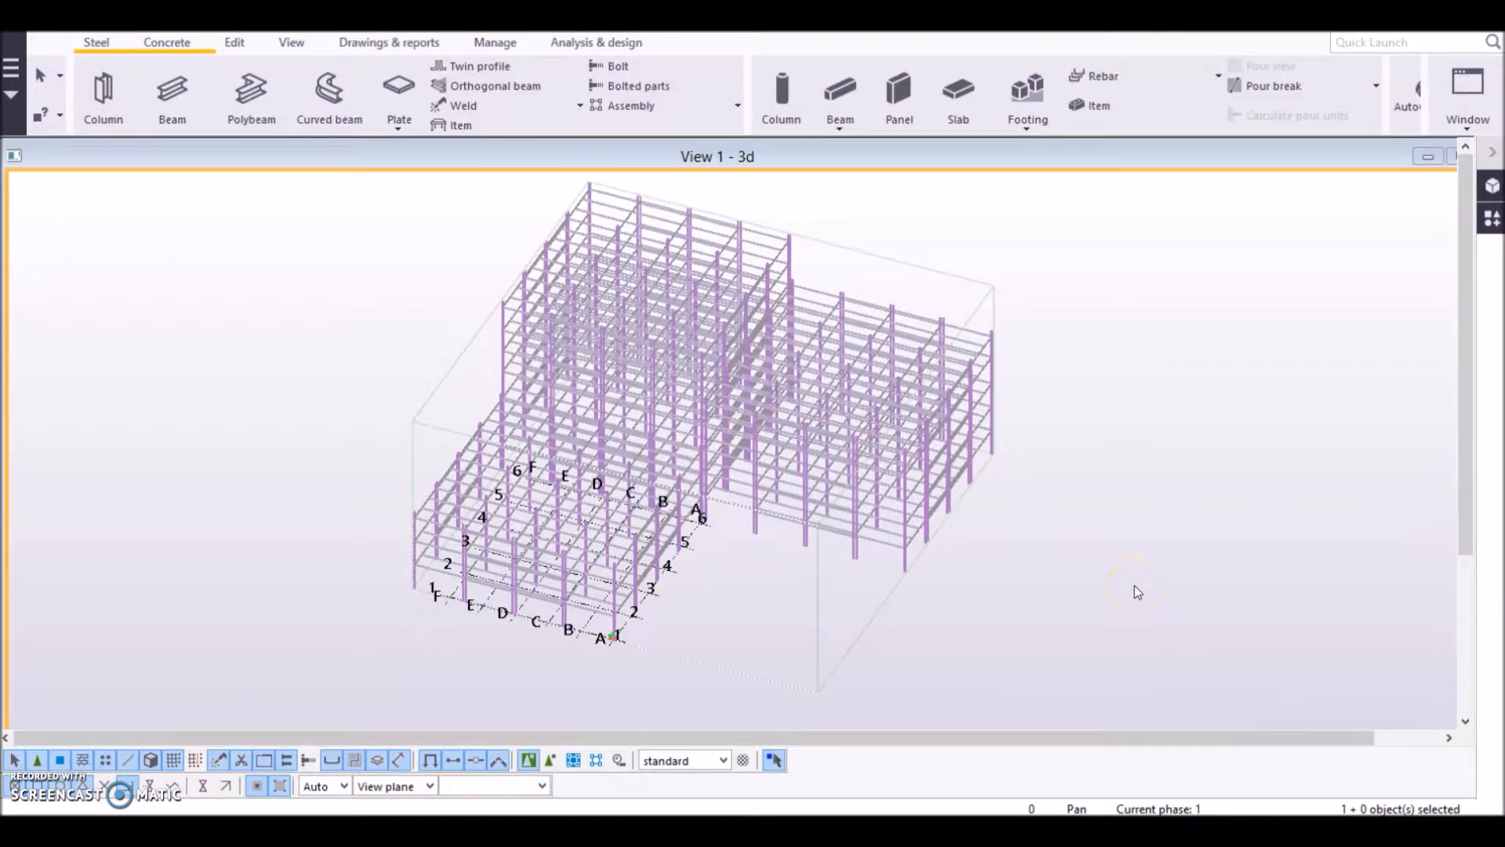
pyautogui.click(541, 828)
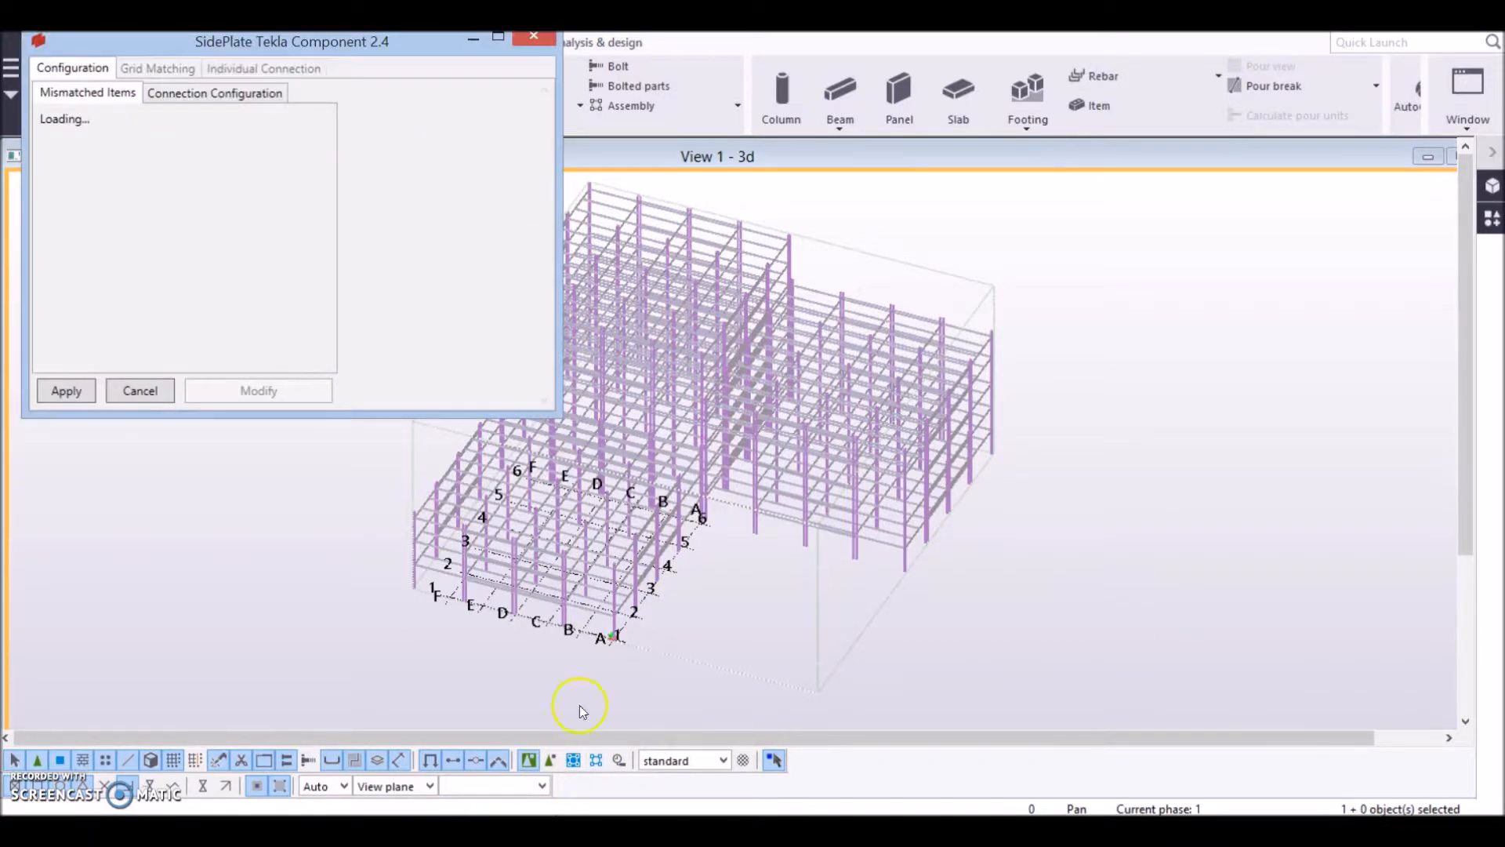
pyautogui.moveTo(426, 56); pyautogui.dragTo(906, 247)
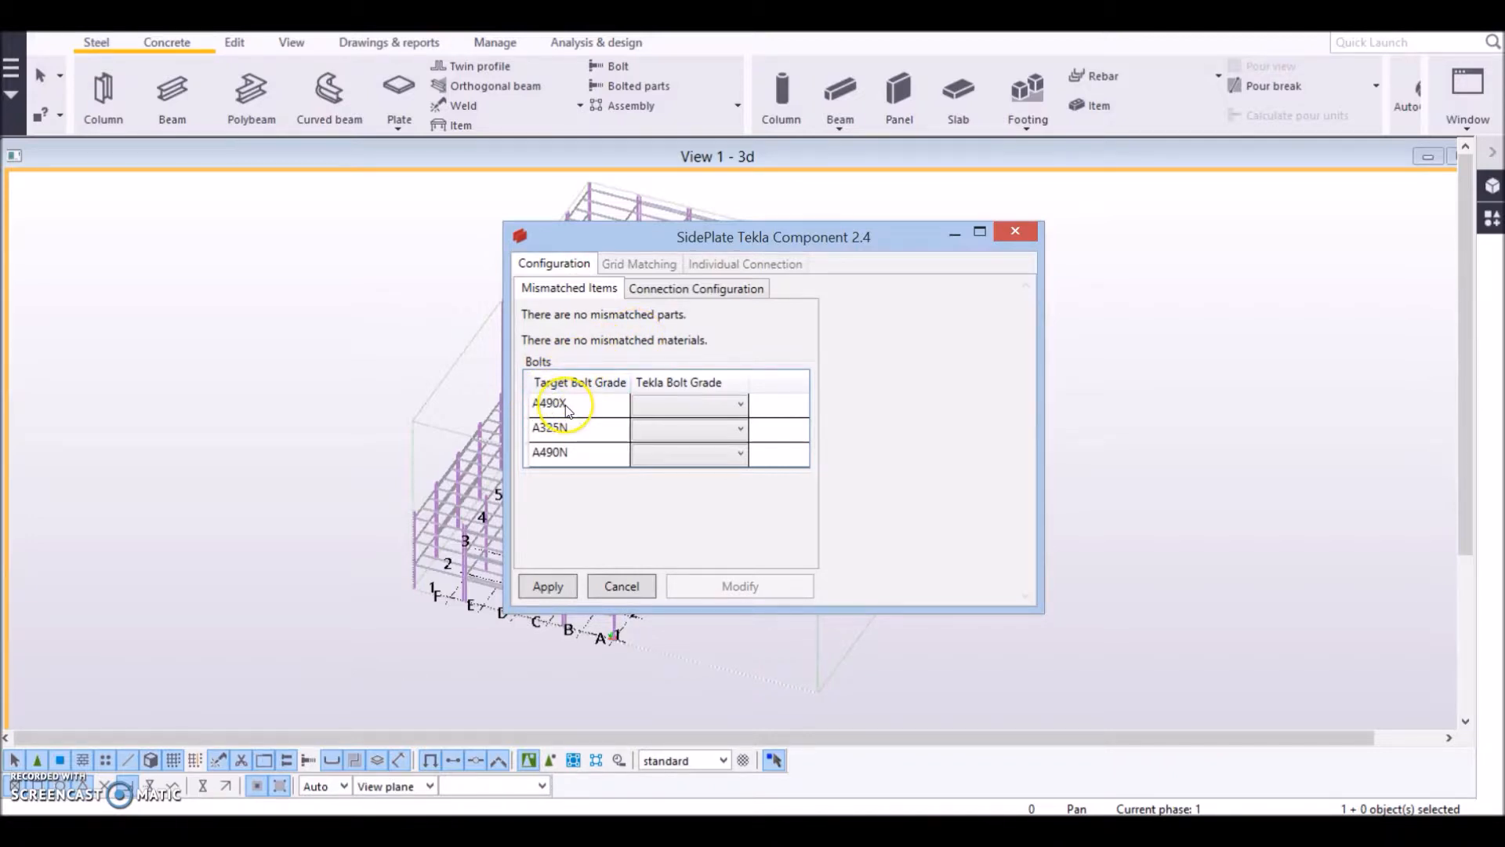
# - Map the mismatched bolt grades: A490X to A490-X-ST, A325N to A325-N-ST and A490N to A490-N-ST
pyautogui.click(674, 413)
pyautogui.scroll(-2, 709, 467)
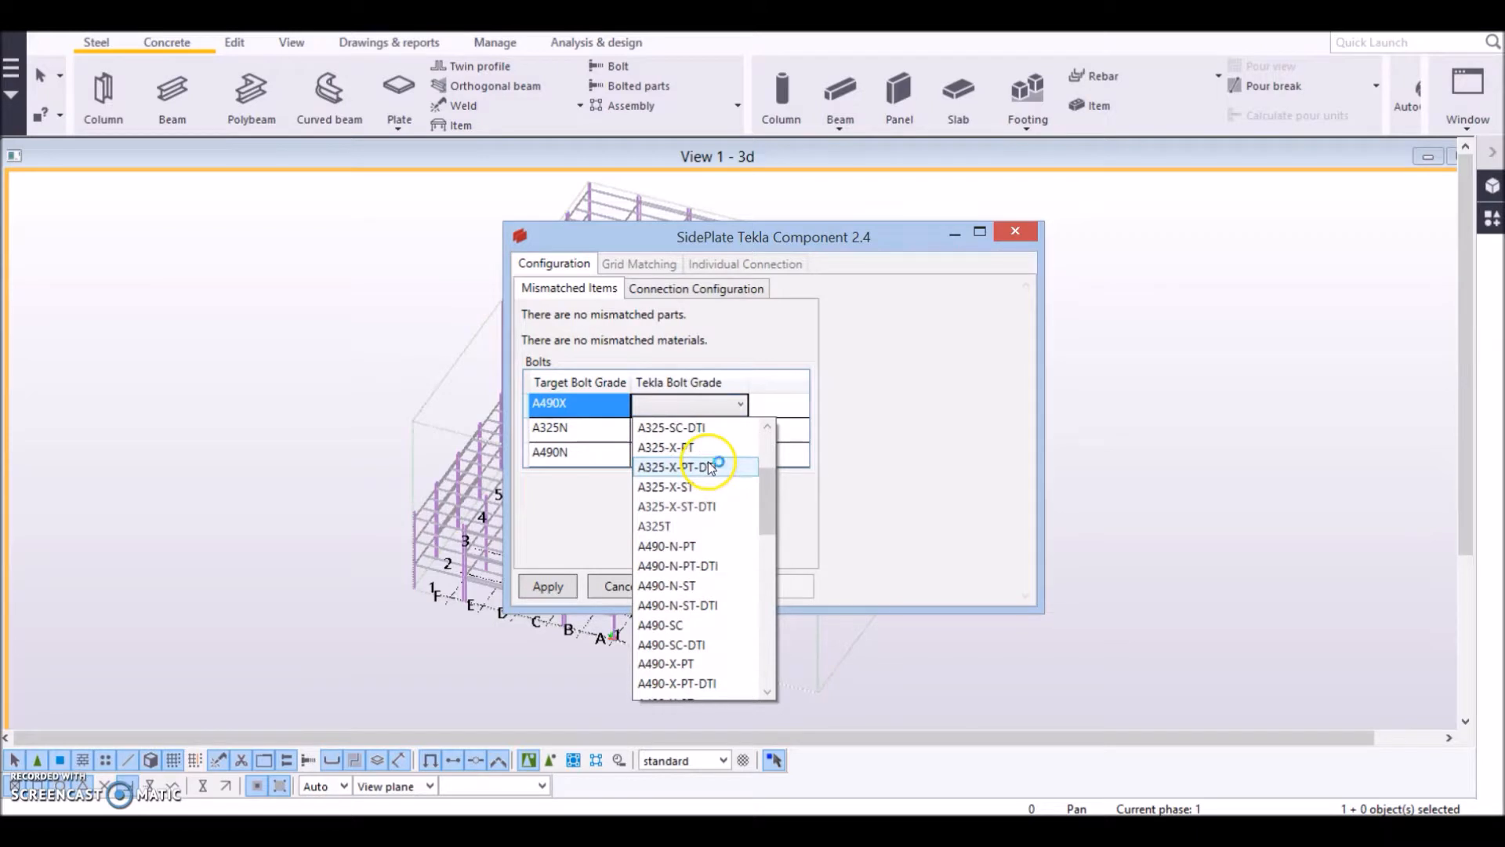
pyautogui.scroll(-2, 712, 468)
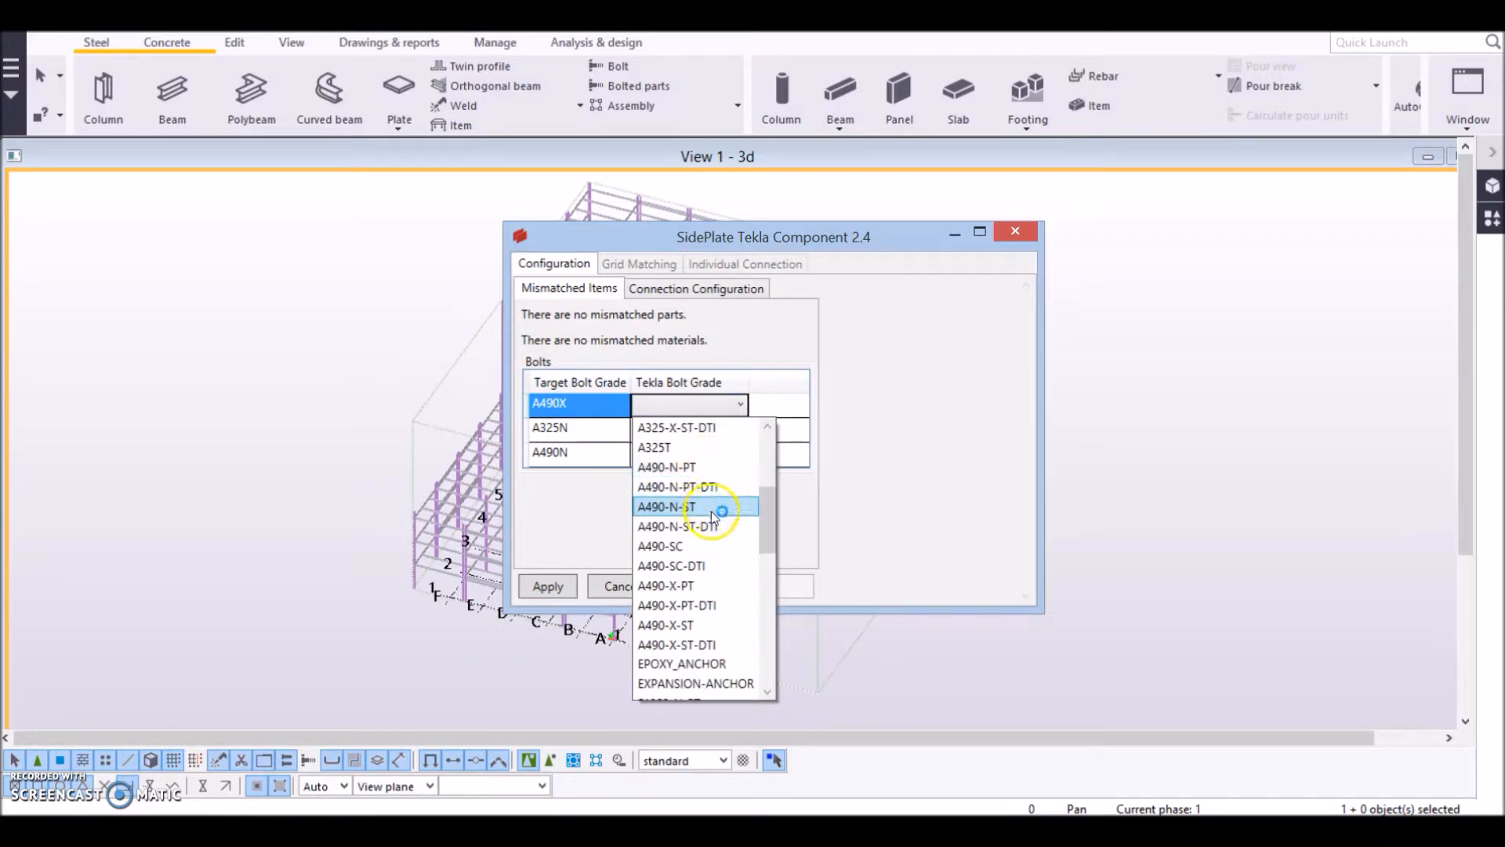
pyautogui.click(717, 600)
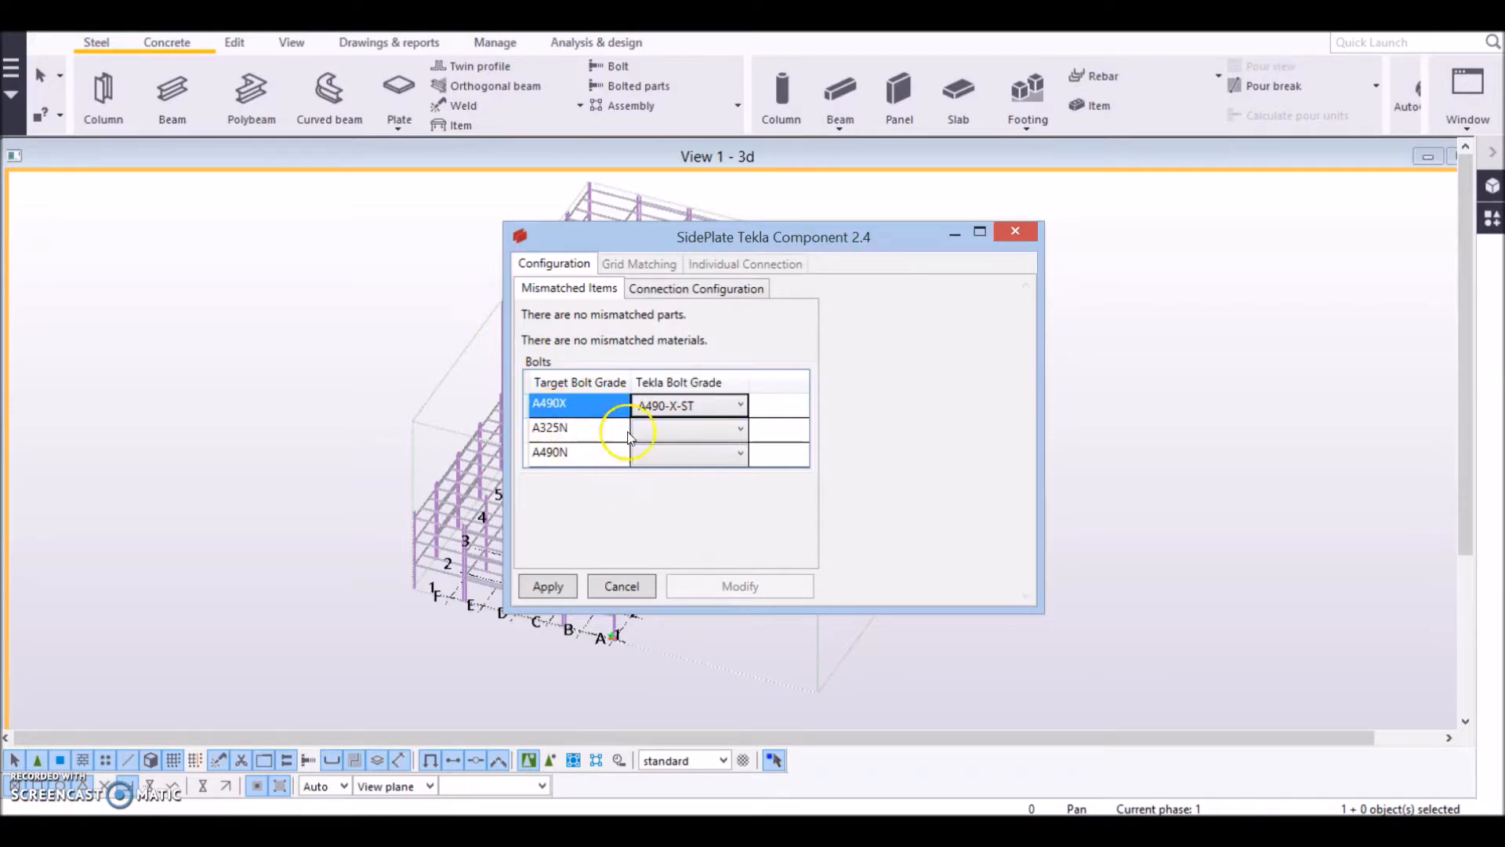
pyautogui.click(657, 444)
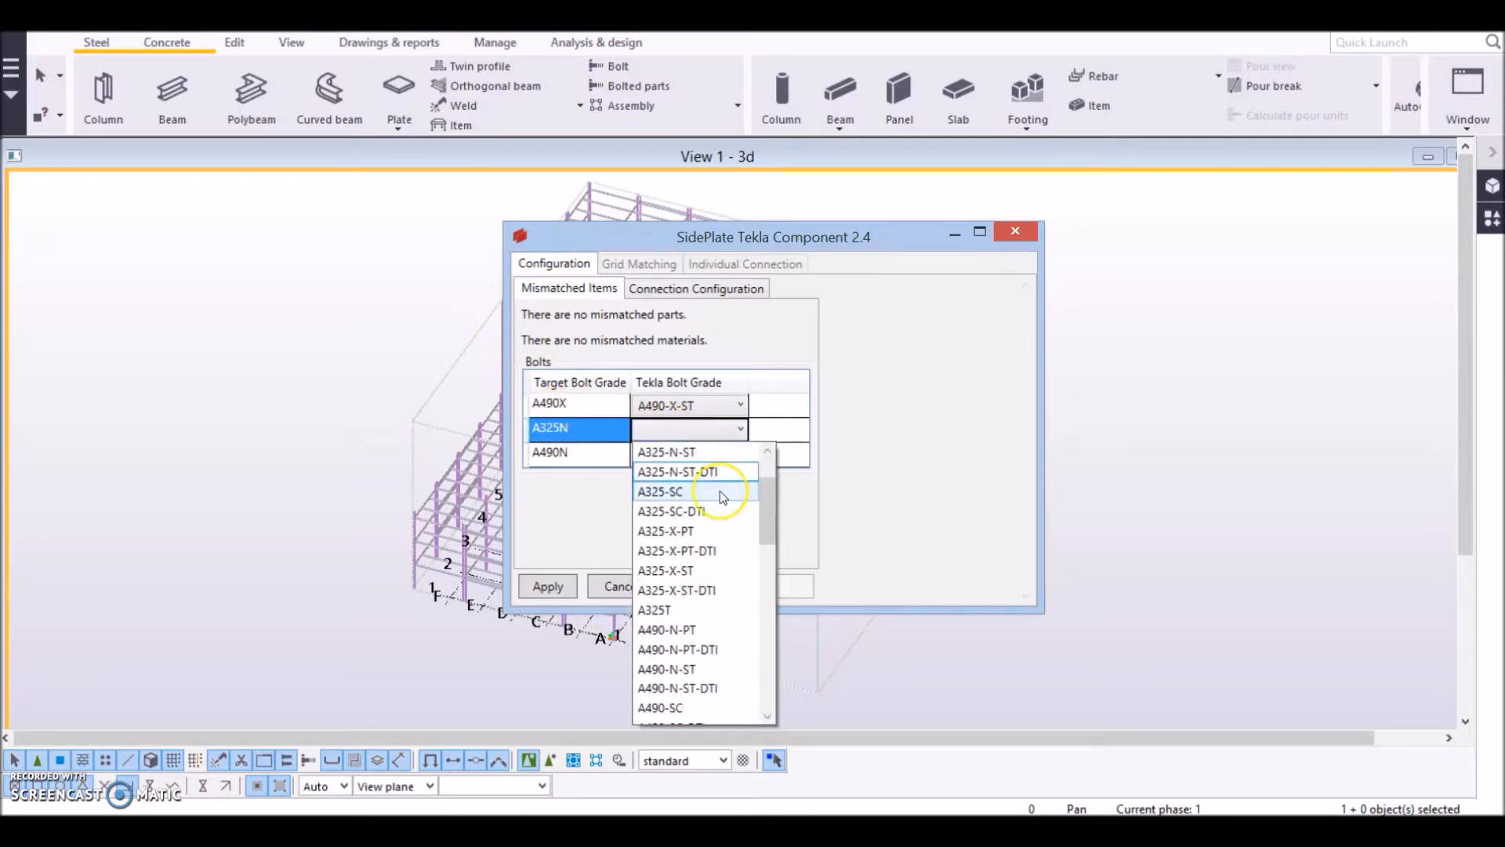
pyautogui.scroll(3, 720, 491)
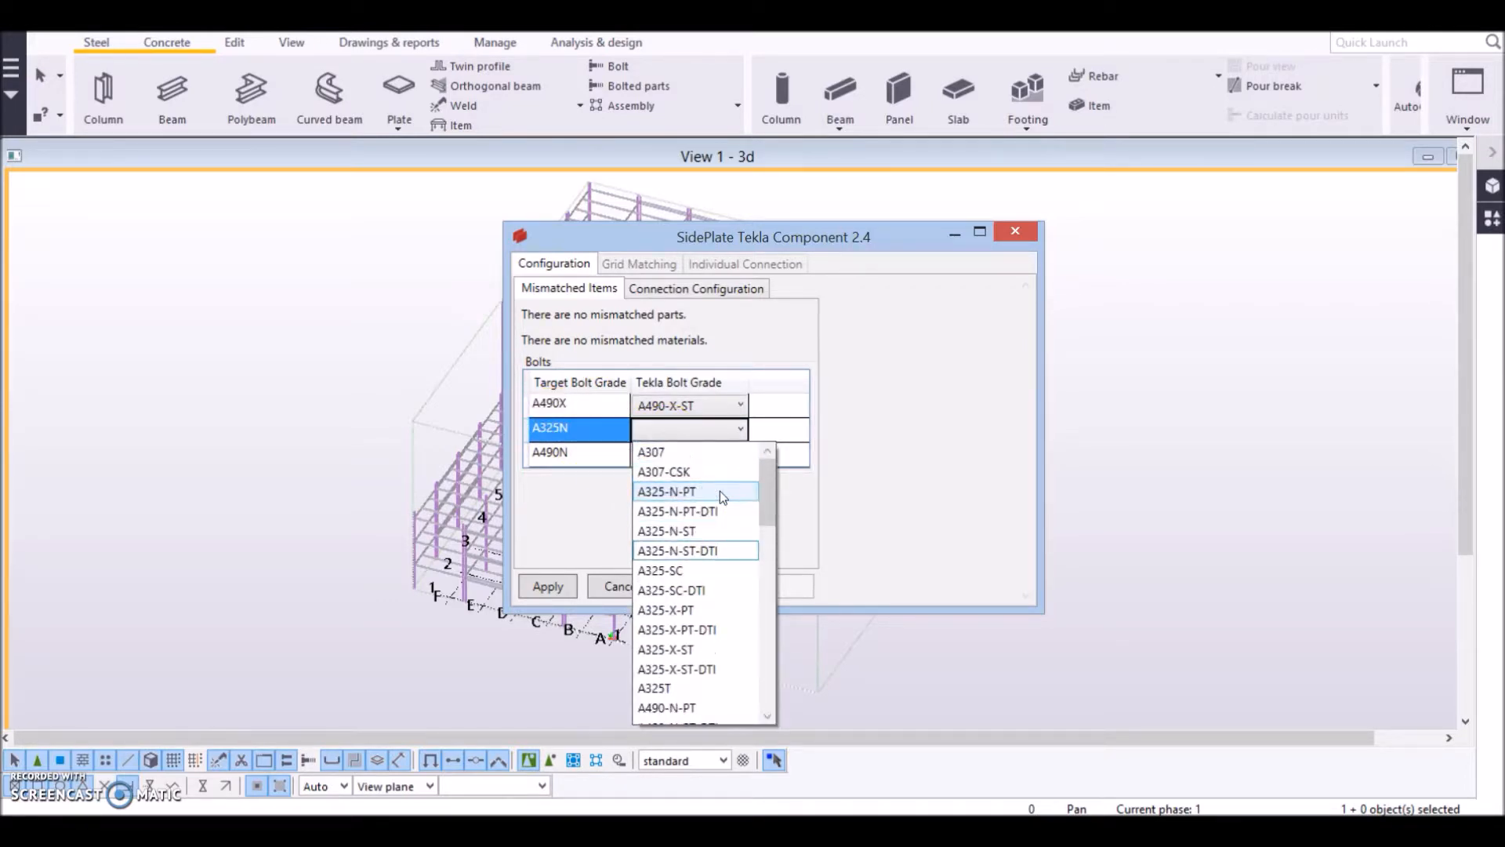
pyautogui.click(718, 531)
pyautogui.click(690, 454)
pyautogui.scroll(-1, 700, 538)
pyautogui.scroll(-2, 699, 537)
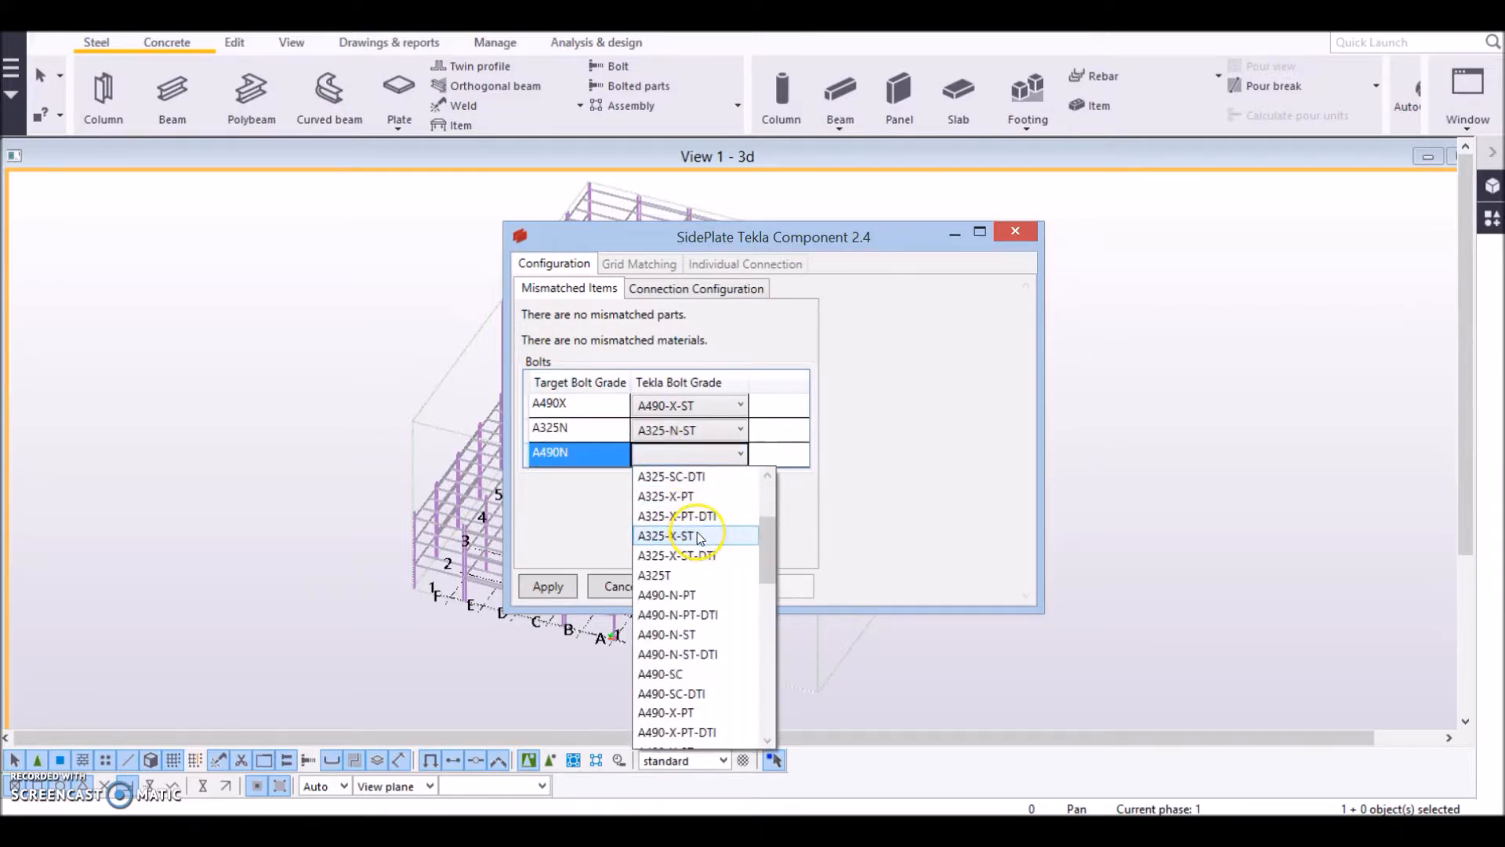
pyautogui.click(731, 634)
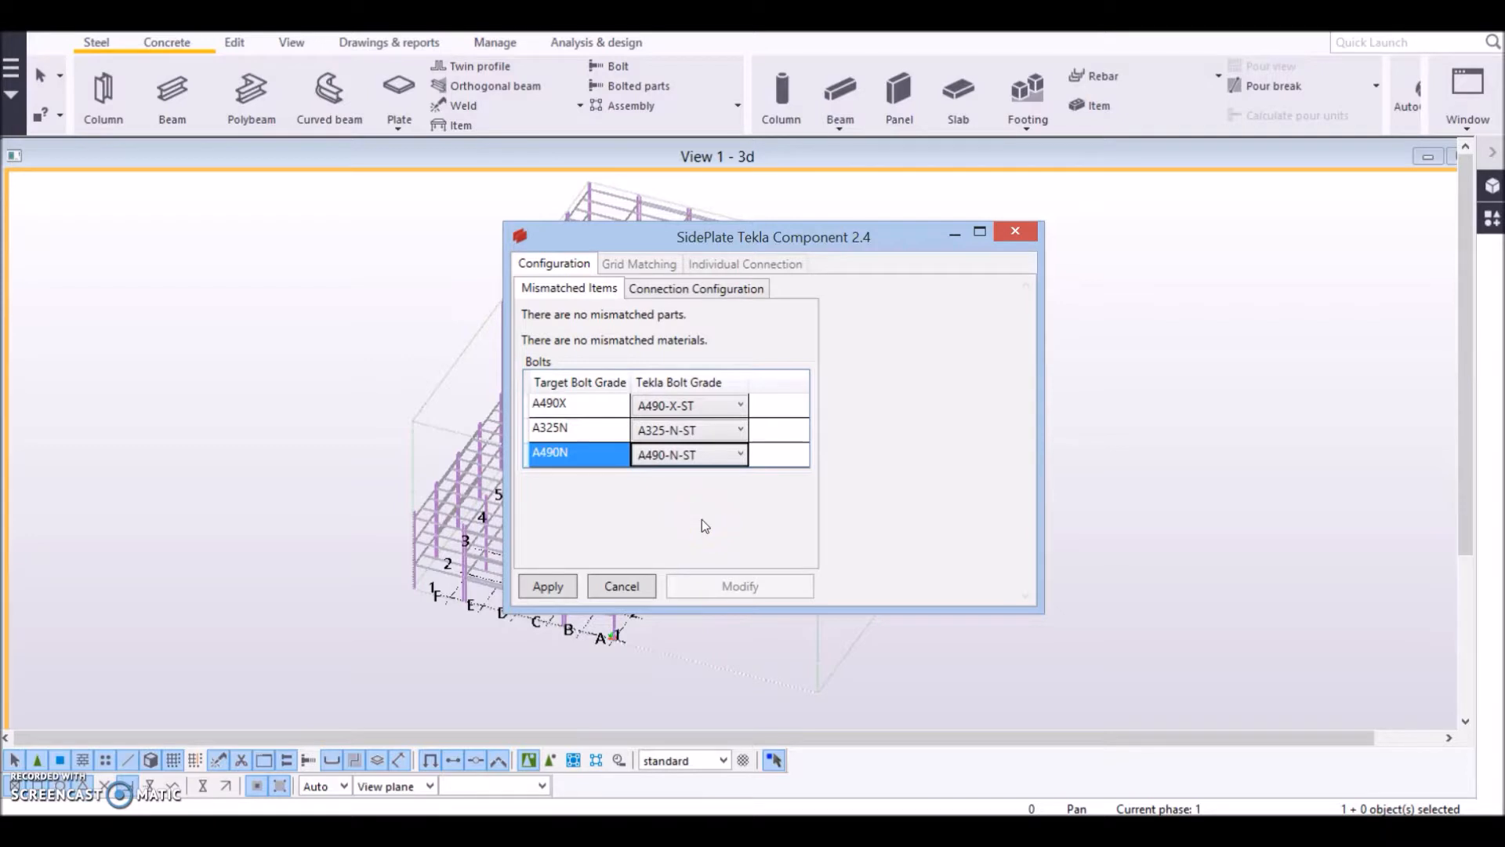
# - In the connection configuration for the Main Tower building, set the class of Plates A, B, C and D to 1
pyautogui.click(683, 290)
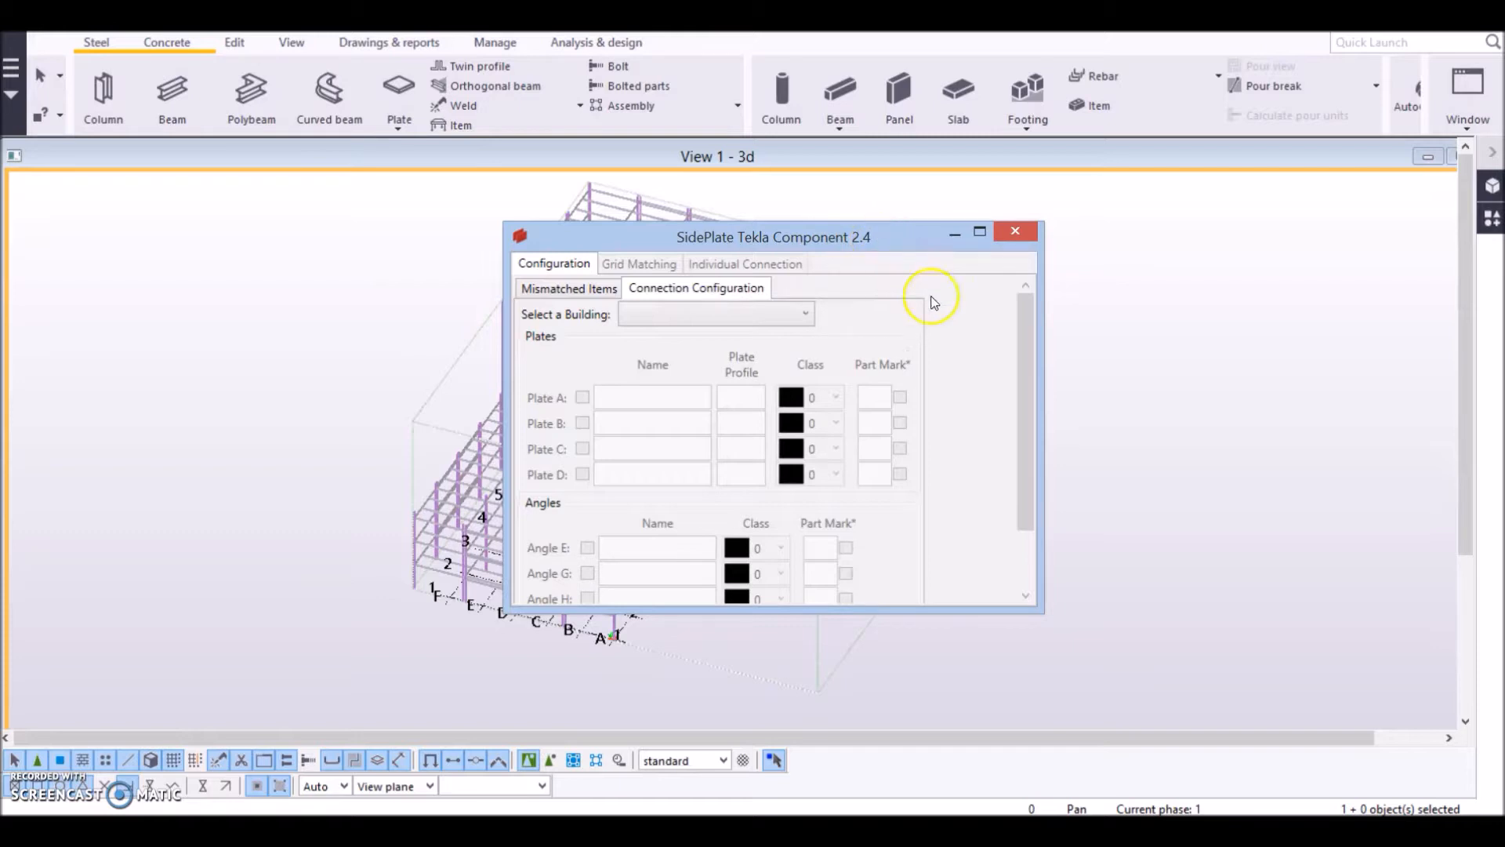
pyautogui.moveTo(995, 611); pyautogui.dragTo(997, 700)
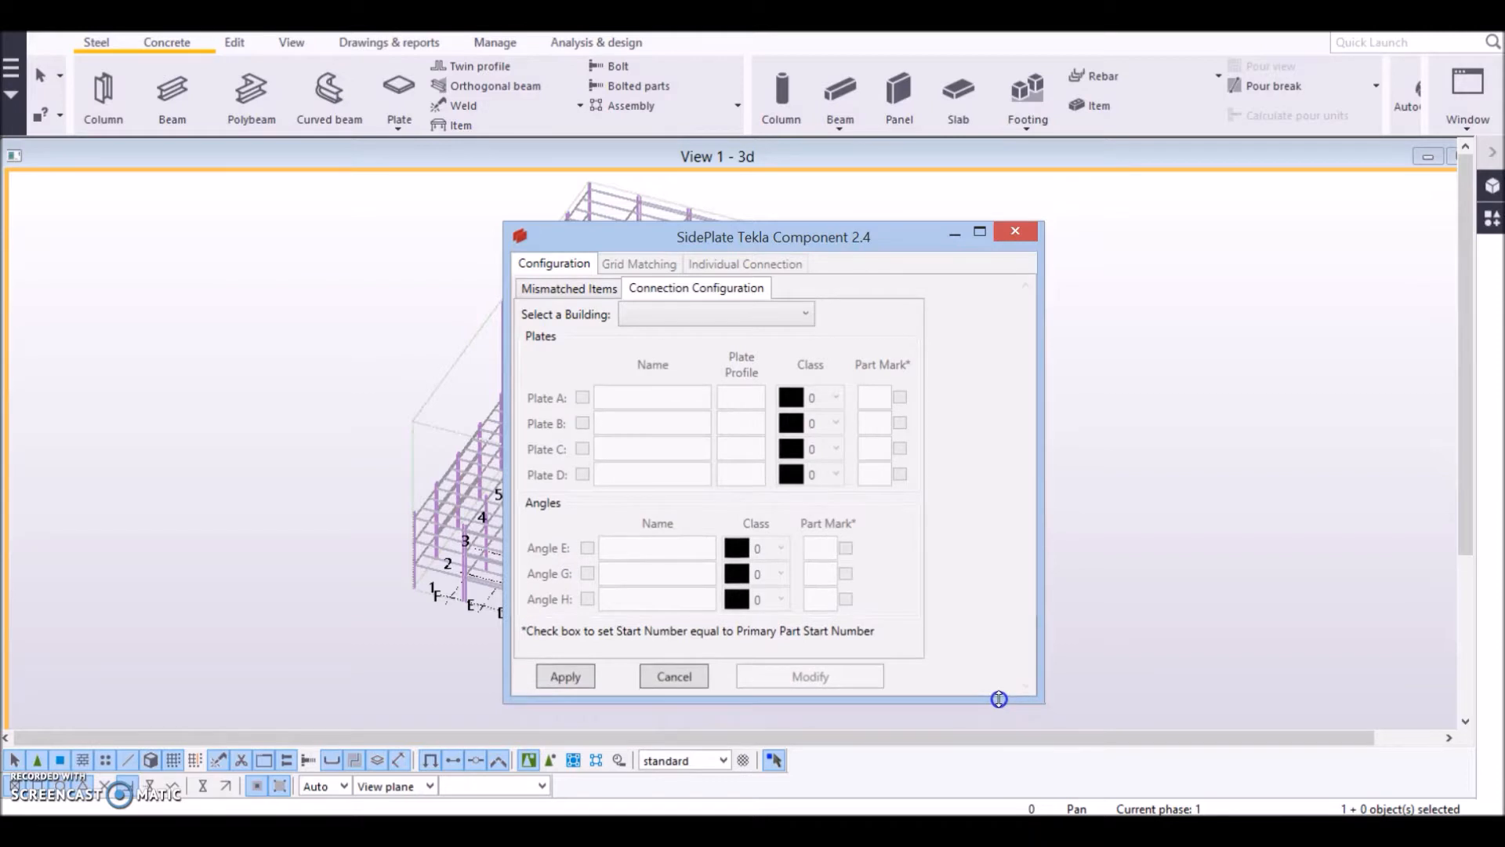
pyautogui.click(794, 315)
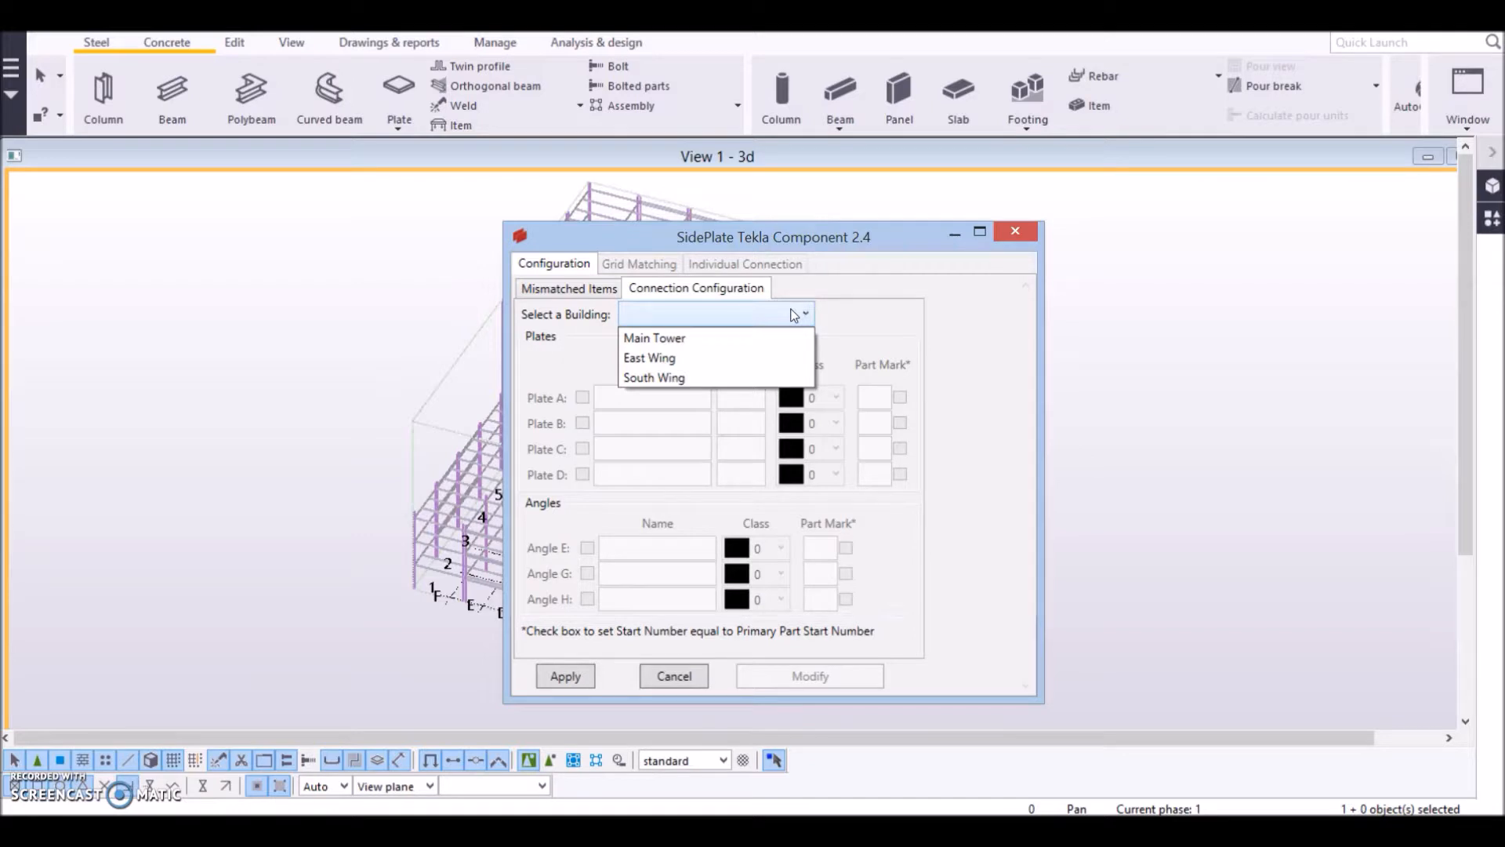
pyautogui.click(743, 337)
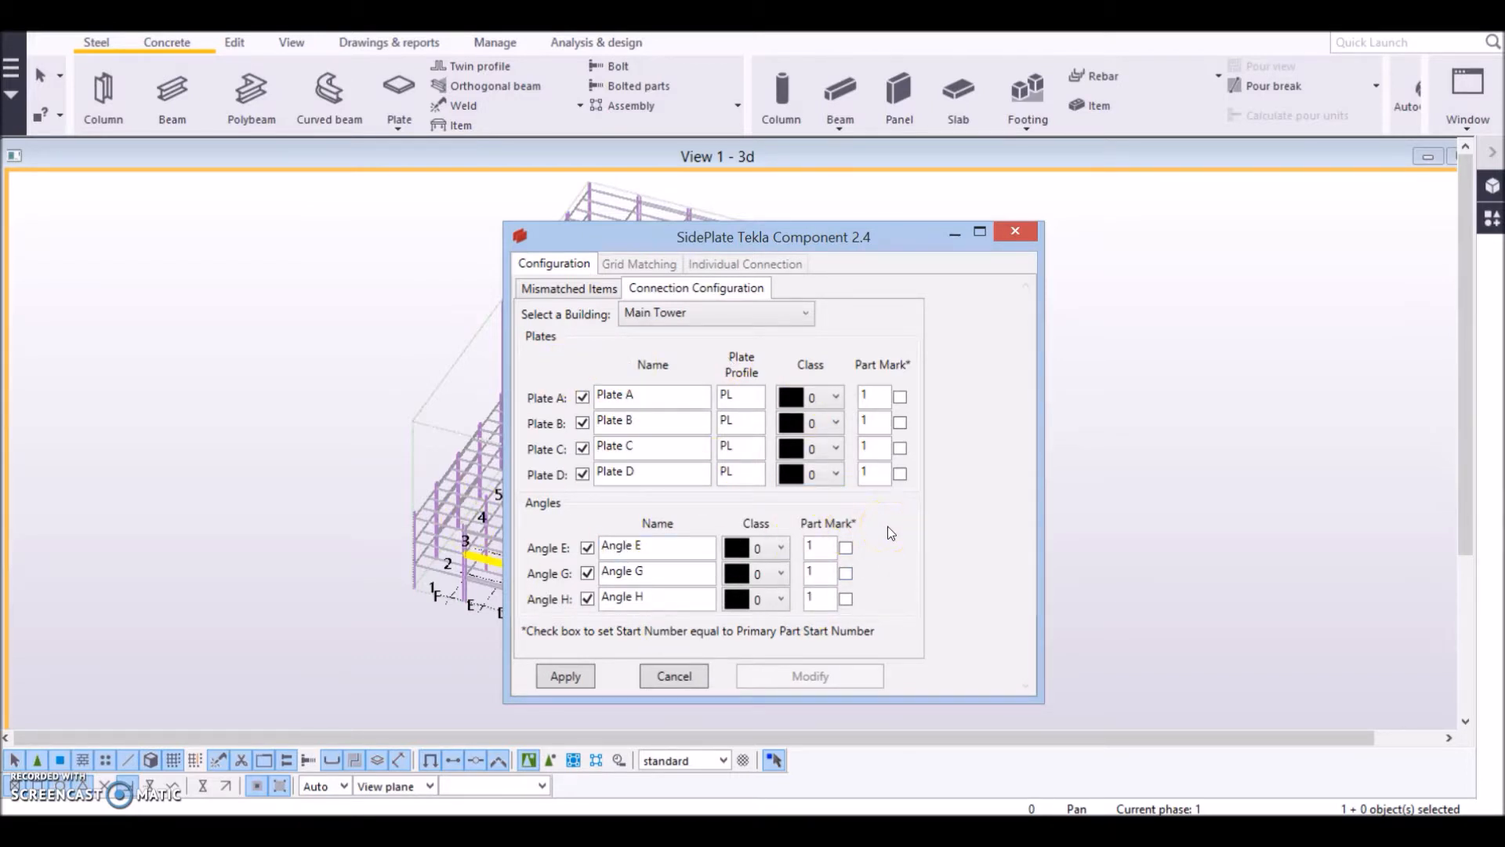
pyautogui.click(816, 394)
pyautogui.click(816, 450)
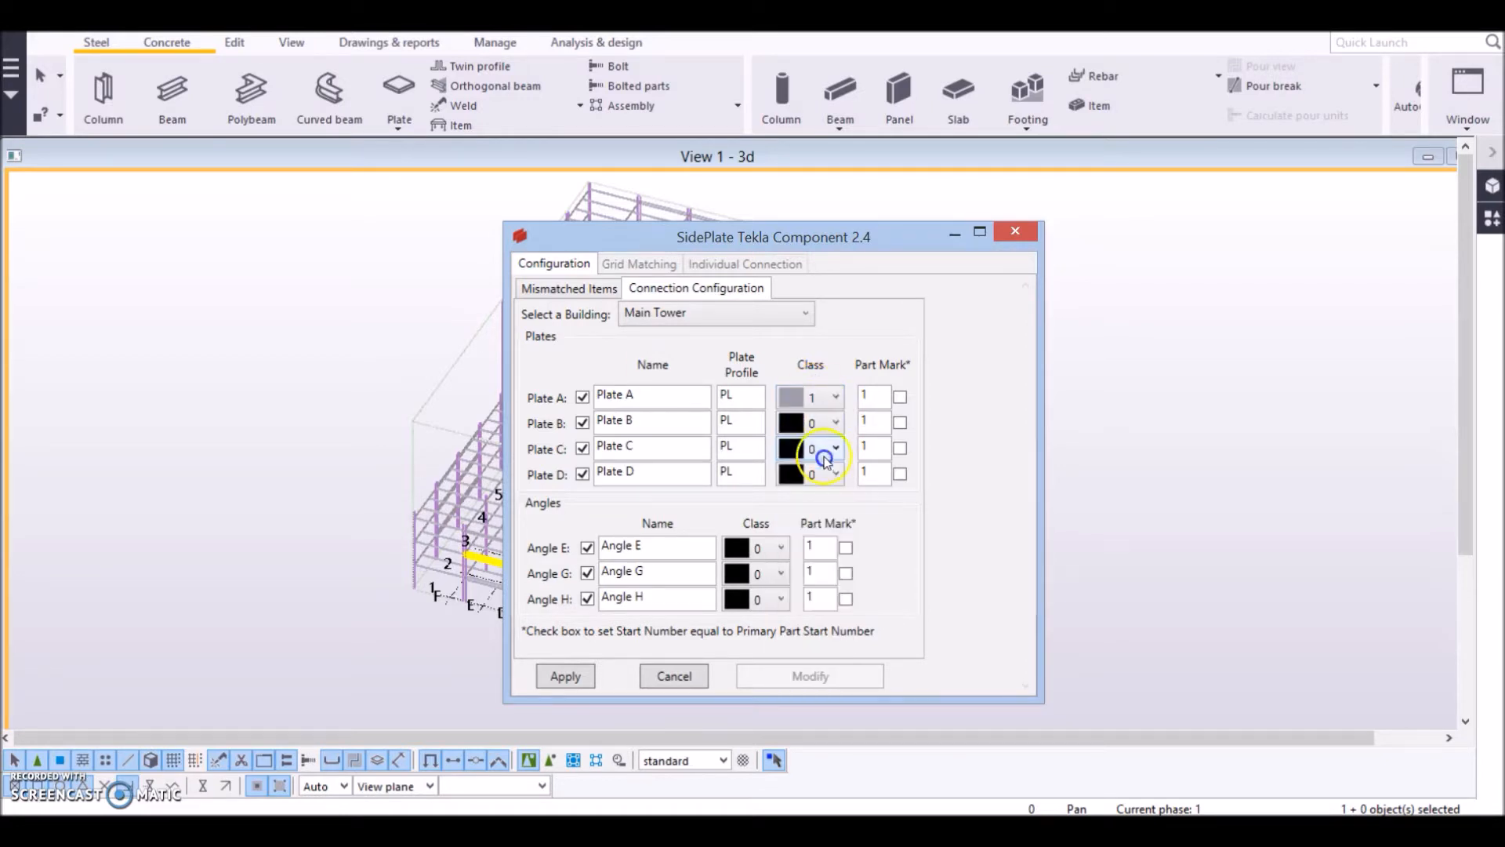
pyautogui.click(815, 423)
pyautogui.click(820, 479)
pyautogui.click(819, 449)
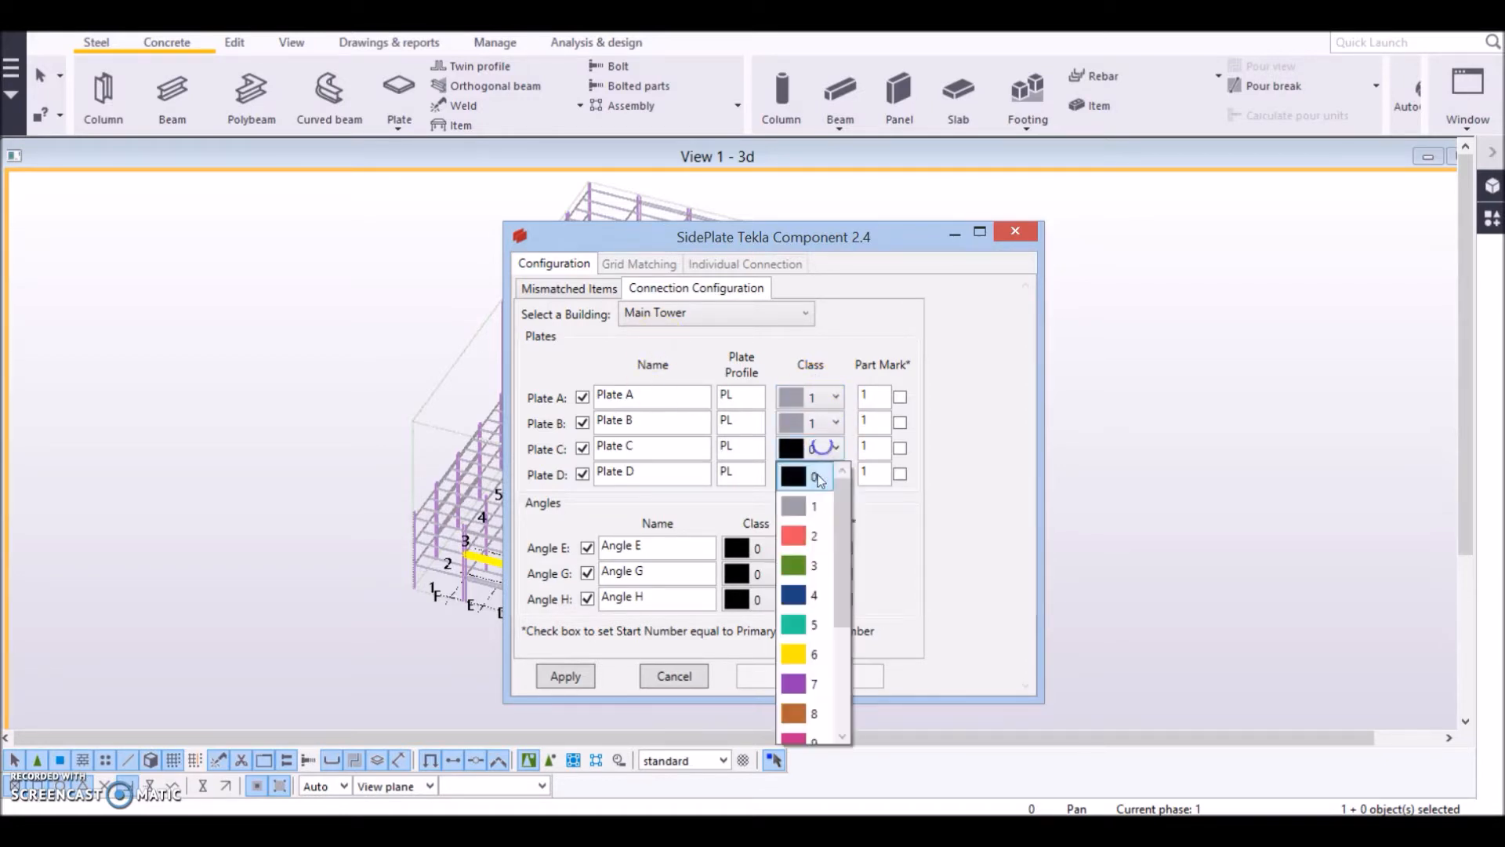
pyautogui.click(820, 510)
pyautogui.click(820, 473)
pyautogui.click(820, 532)
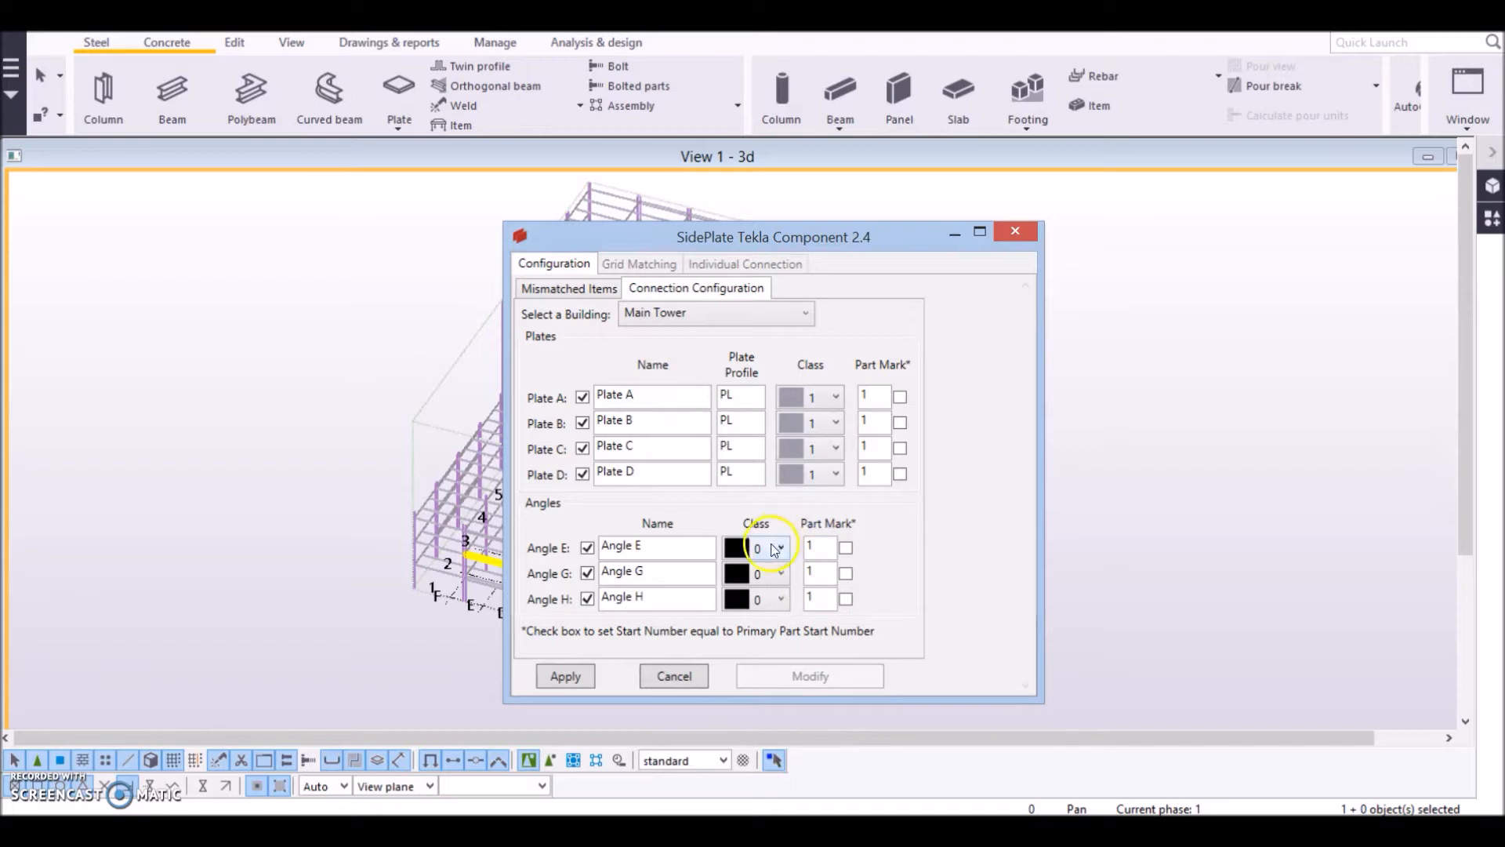
# - Set the class of Angles E, G and H to 1 for the Main Tower
pyautogui.click(776, 547)
pyautogui.click(765, 590)
pyautogui.click(768, 580)
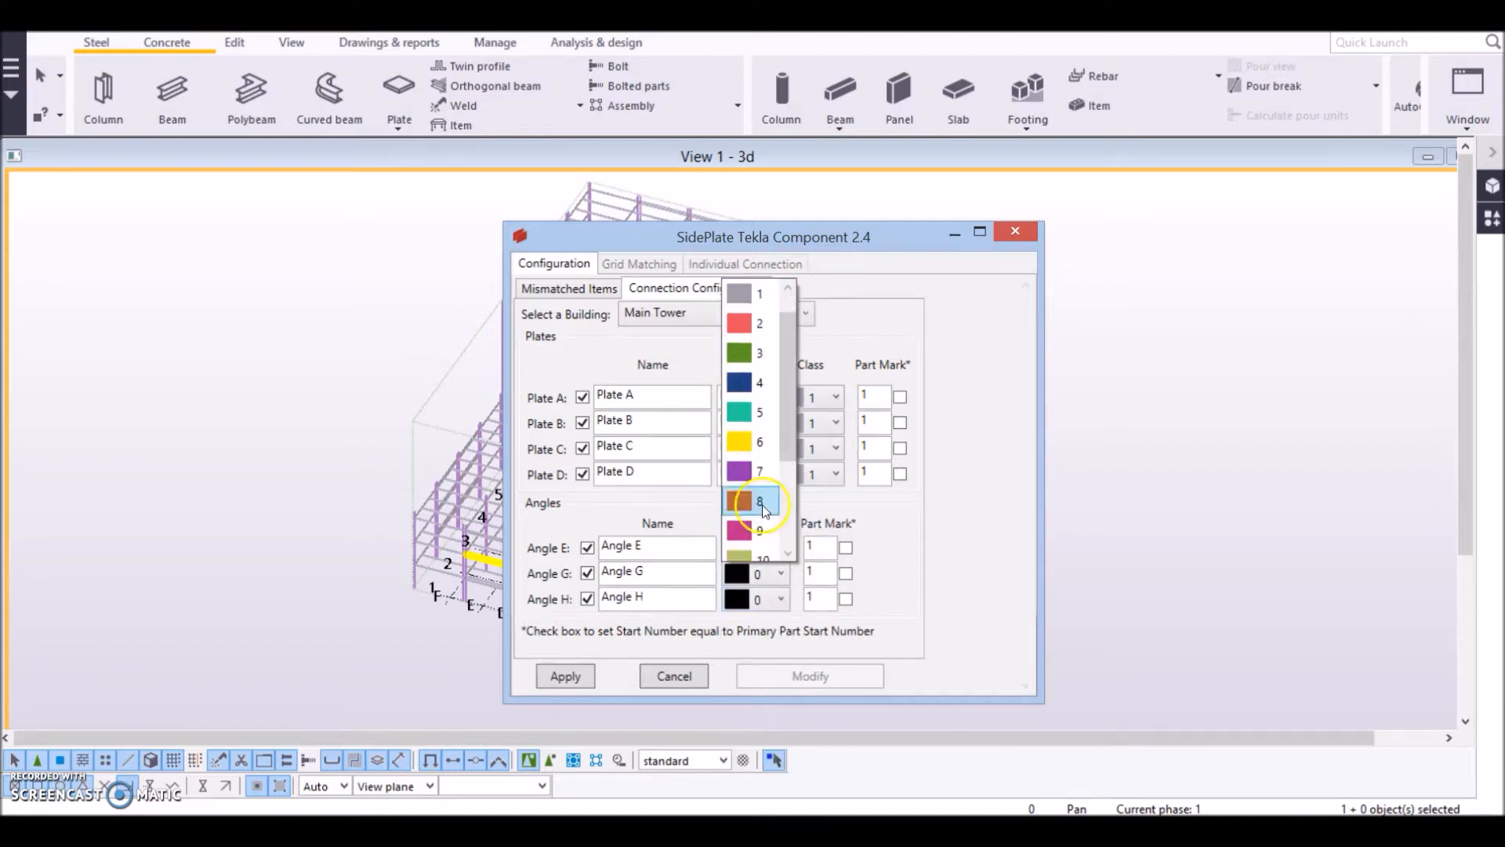
pyautogui.click(765, 295)
pyautogui.click(762, 604)
pyautogui.click(756, 329)
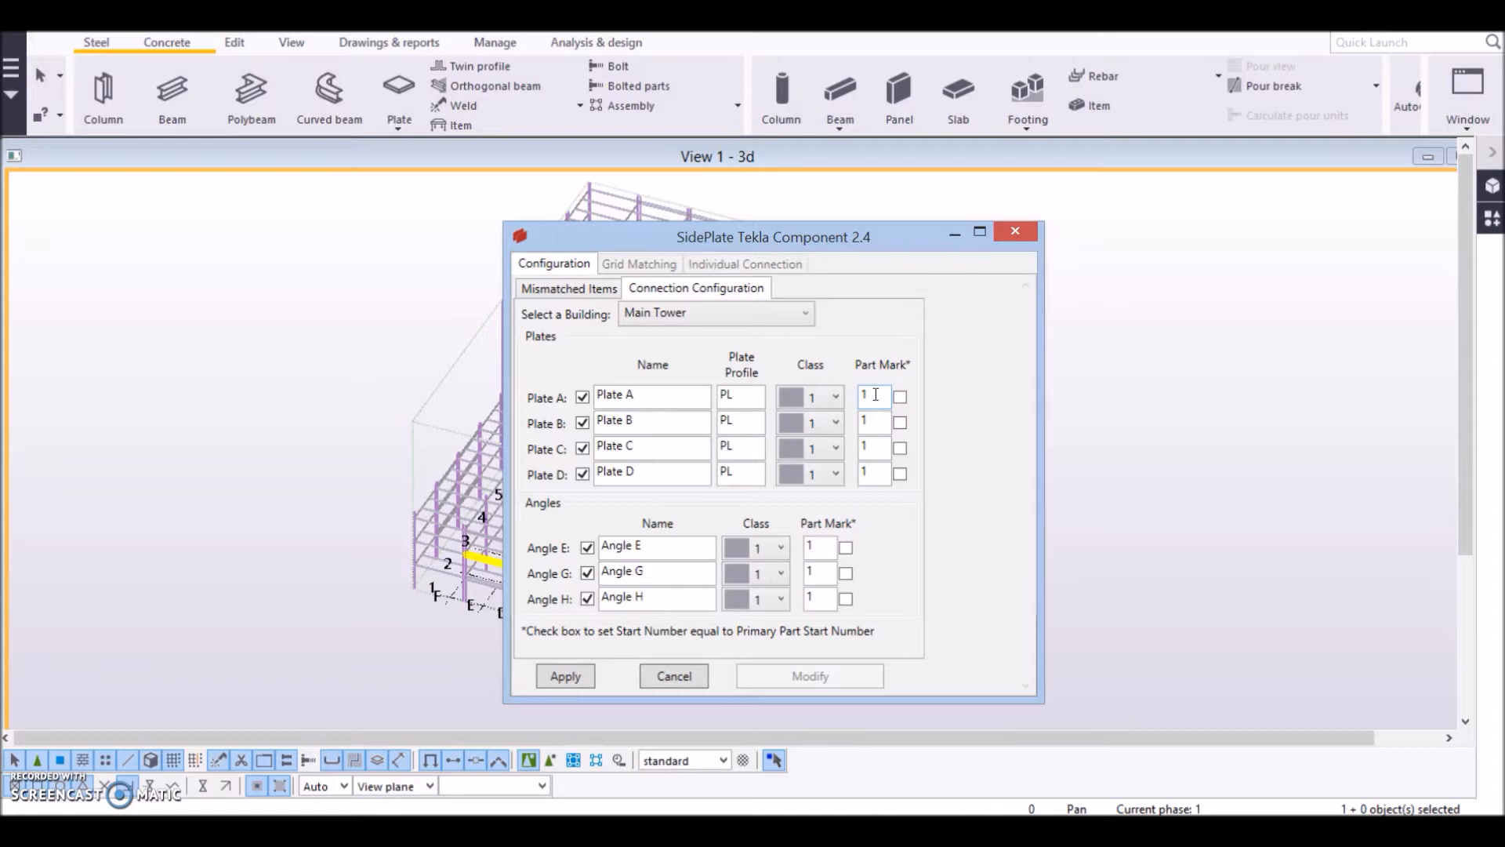
# - Make the part mark start numbers of Main Tower Plates A to D equal to the primary part start number
pyautogui.click(900, 397)
pyautogui.click(900, 474)
pyautogui.click(727, 397)
pyautogui.click(723, 421)
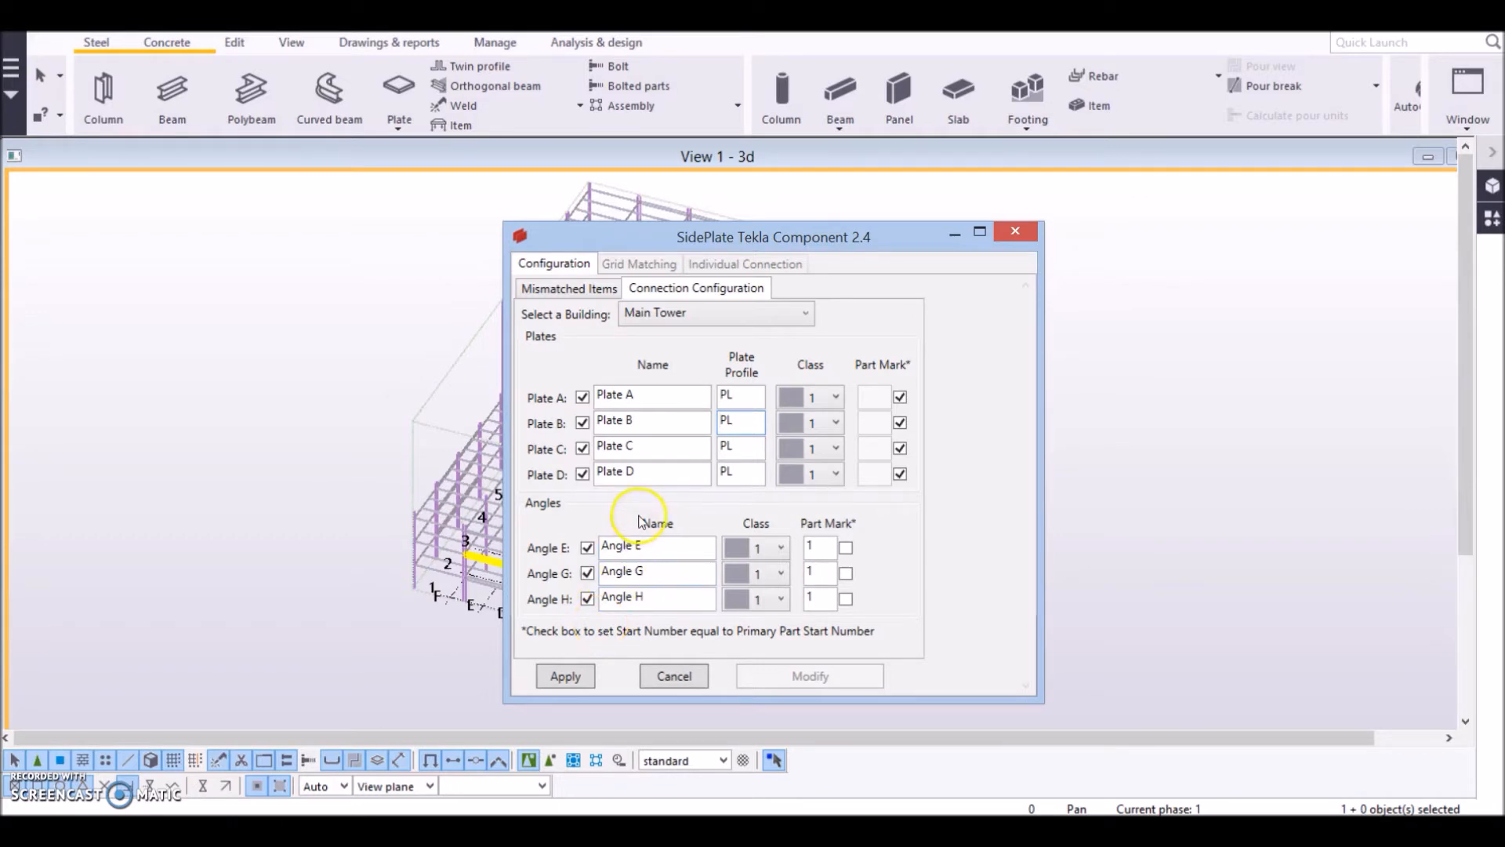
# - Switch the connection configuration to the South Wing building and set the class of Plates A, B, C and D to 3
pyautogui.click(697, 320)
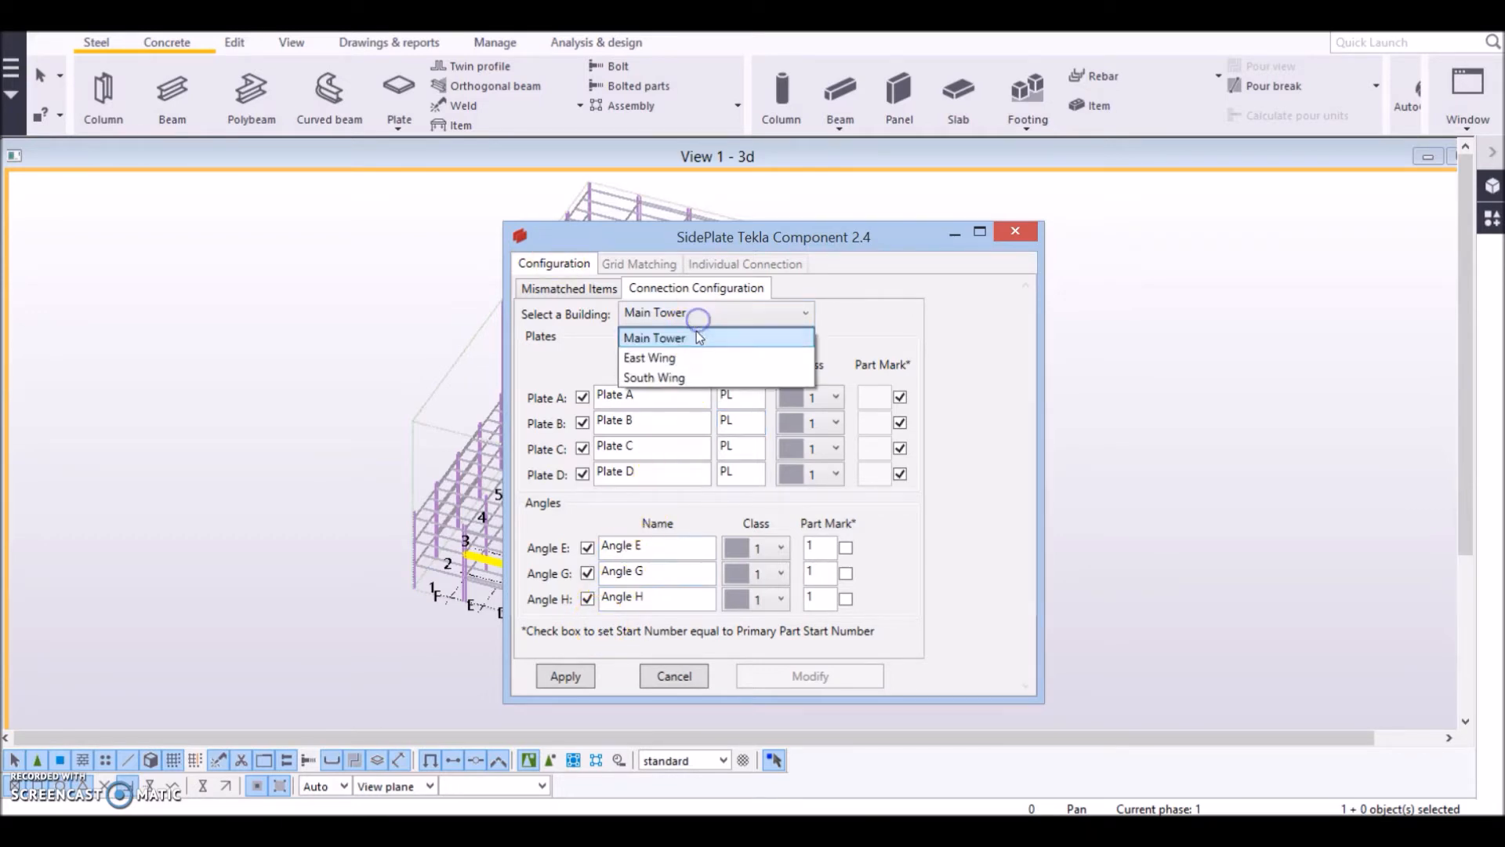
pyautogui.click(663, 355)
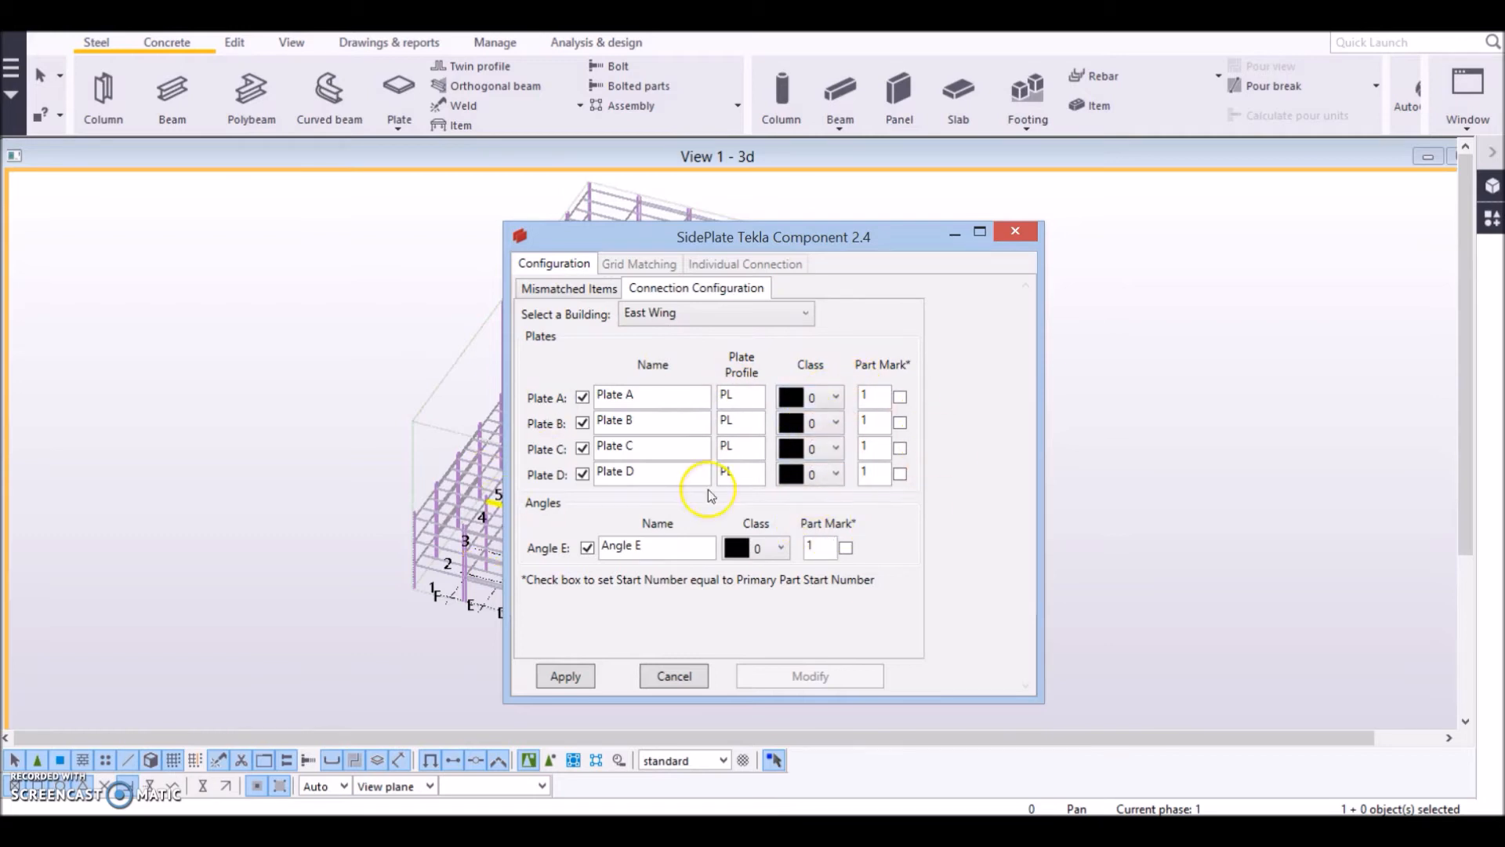
pyautogui.click(685, 322)
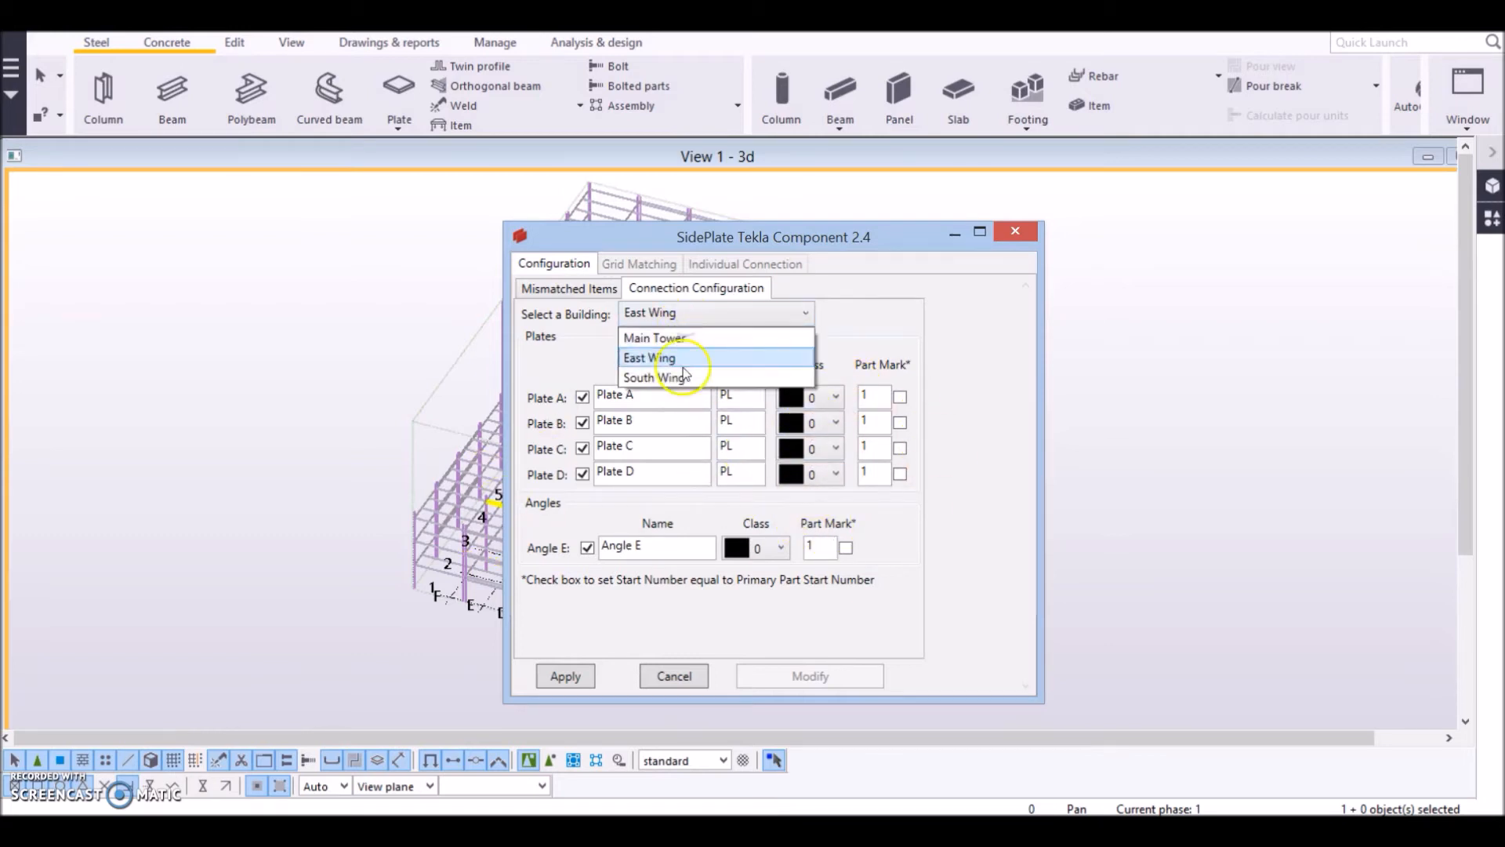
pyautogui.click(684, 376)
pyautogui.click(803, 396)
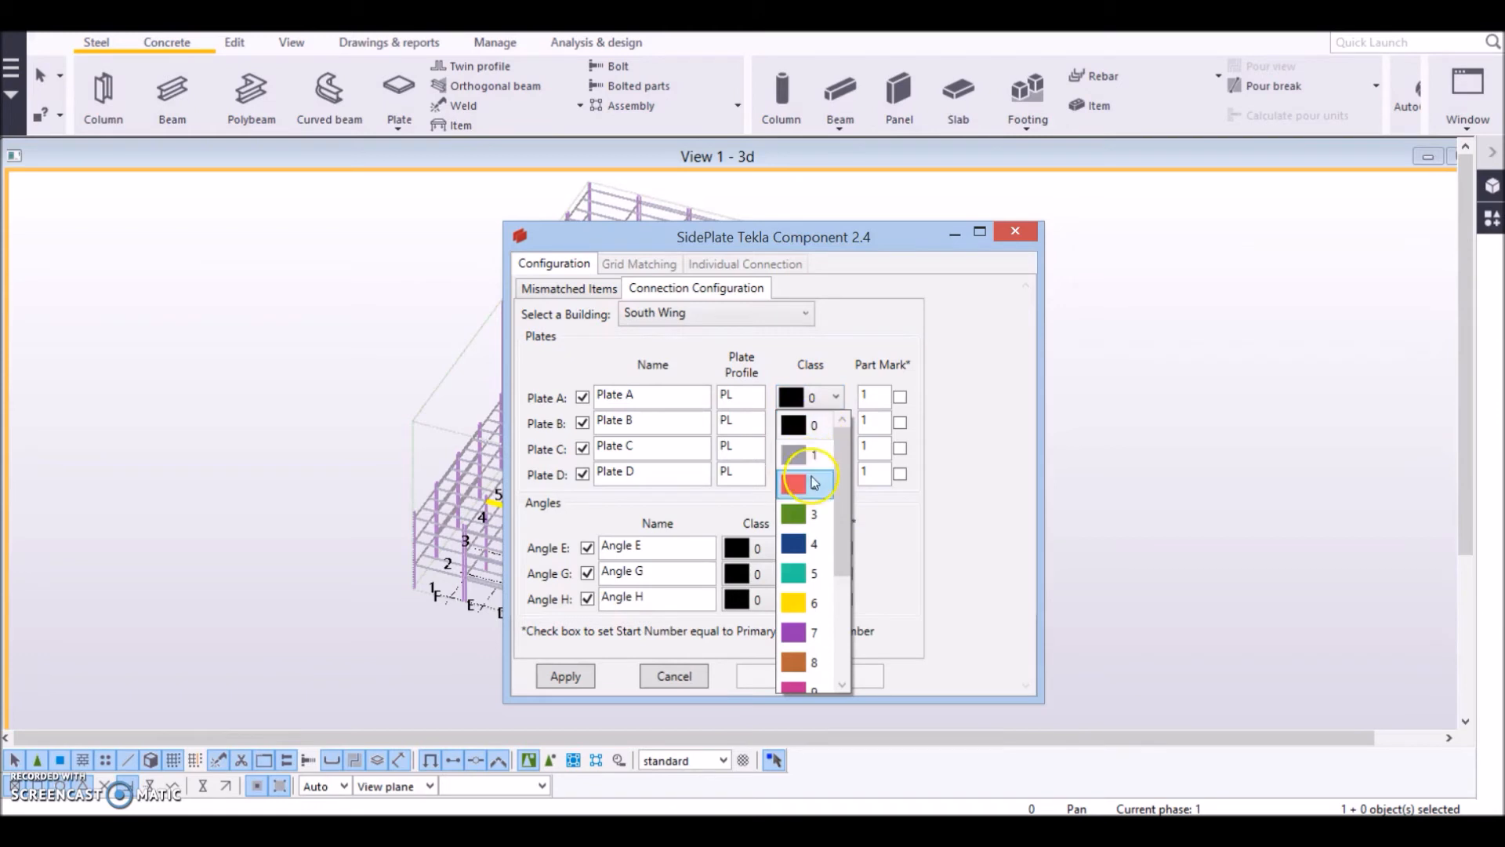
pyautogui.click(815, 482)
pyautogui.click(821, 423)
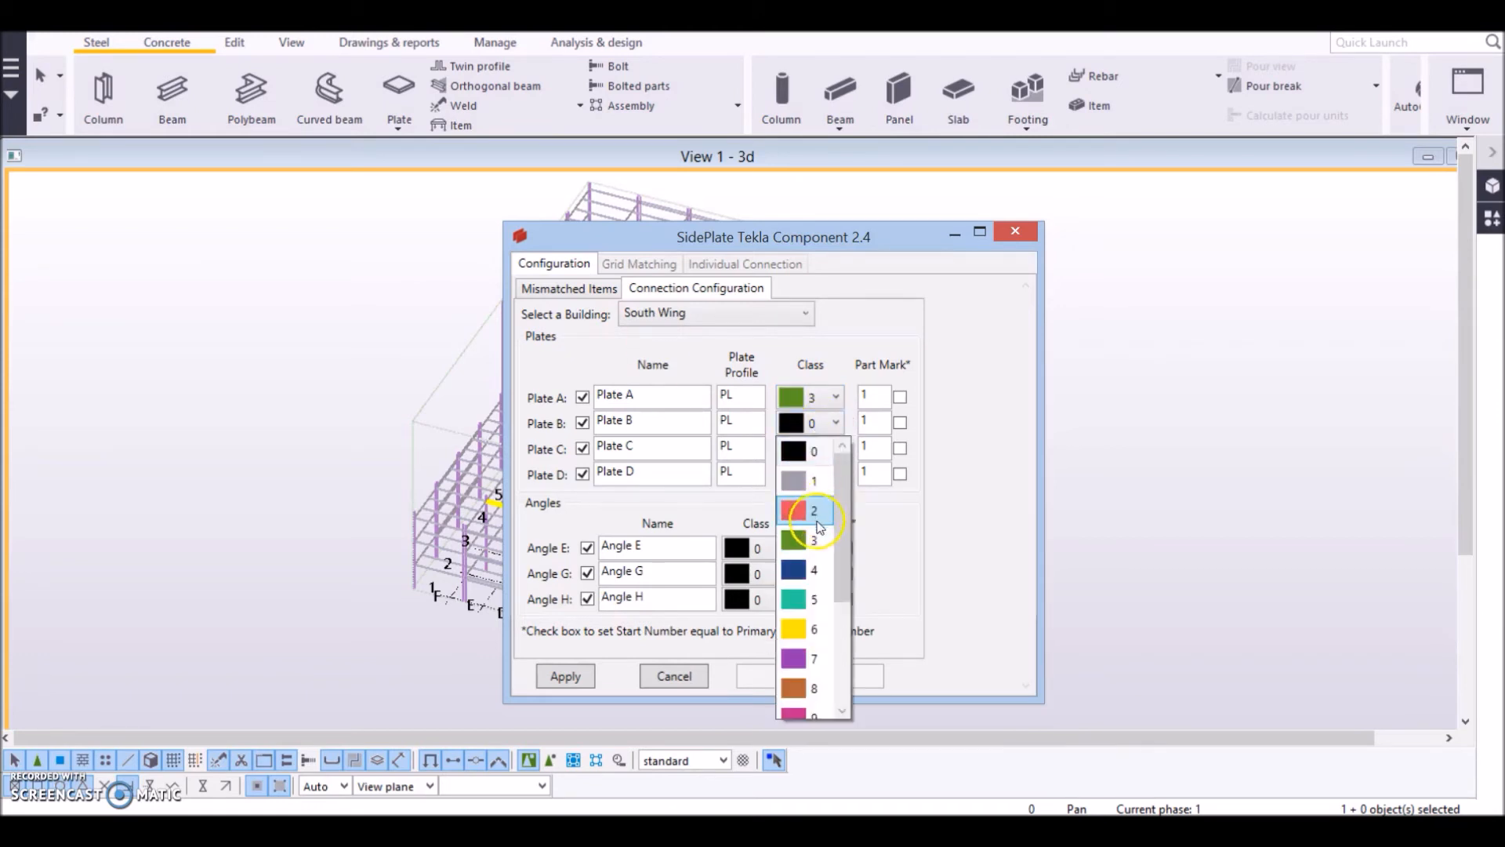
pyautogui.click(812, 501)
pyautogui.click(815, 450)
pyautogui.click(814, 565)
pyautogui.click(811, 474)
pyautogui.click(815, 591)
# - Set the class of Angles E, G and H to 3 for the South Wing
pyautogui.click(754, 548)
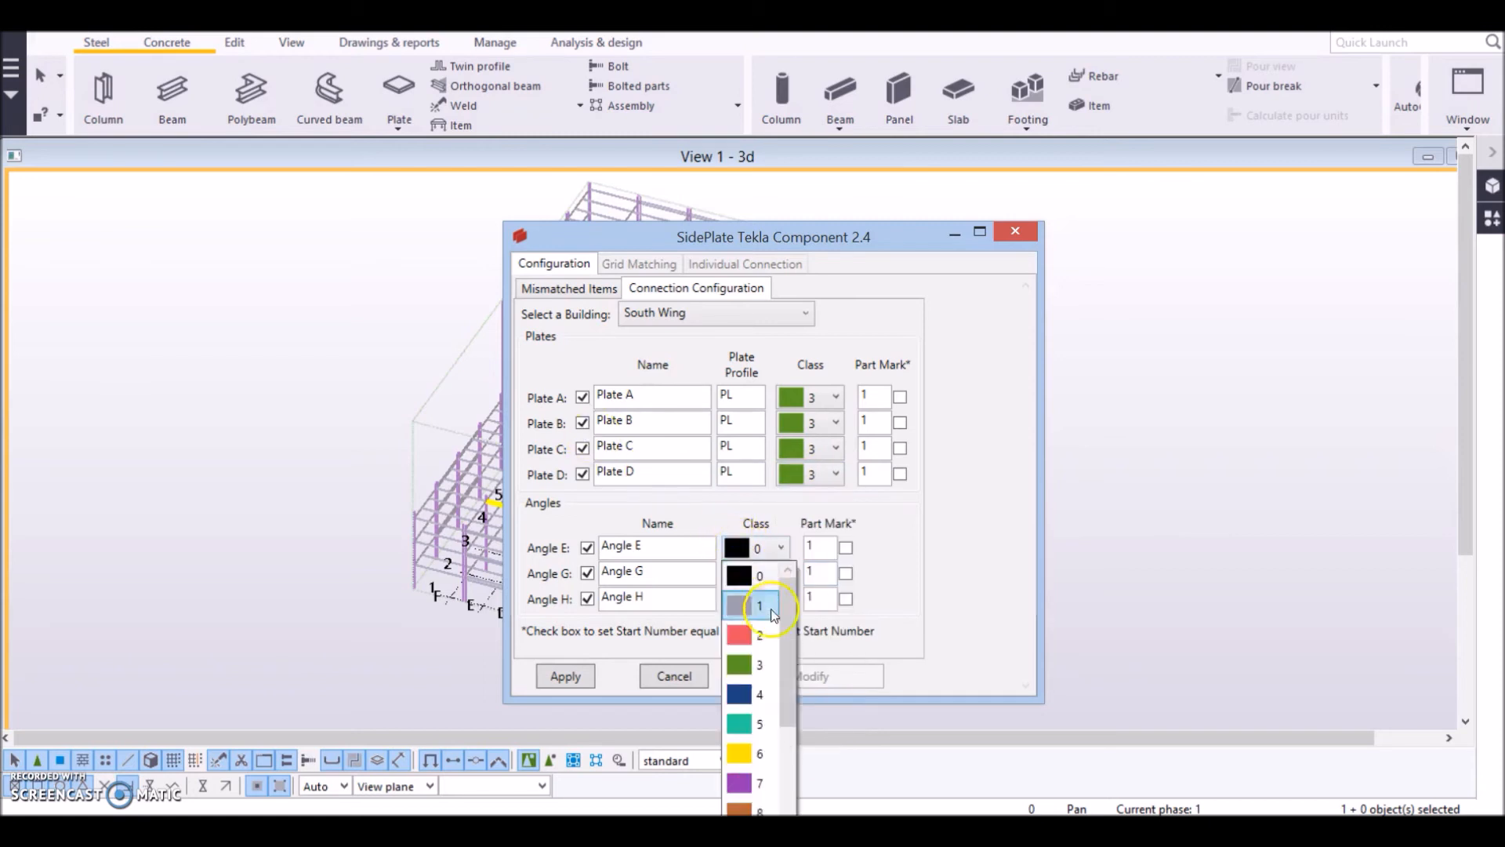
pyautogui.click(753, 665)
pyautogui.click(781, 575)
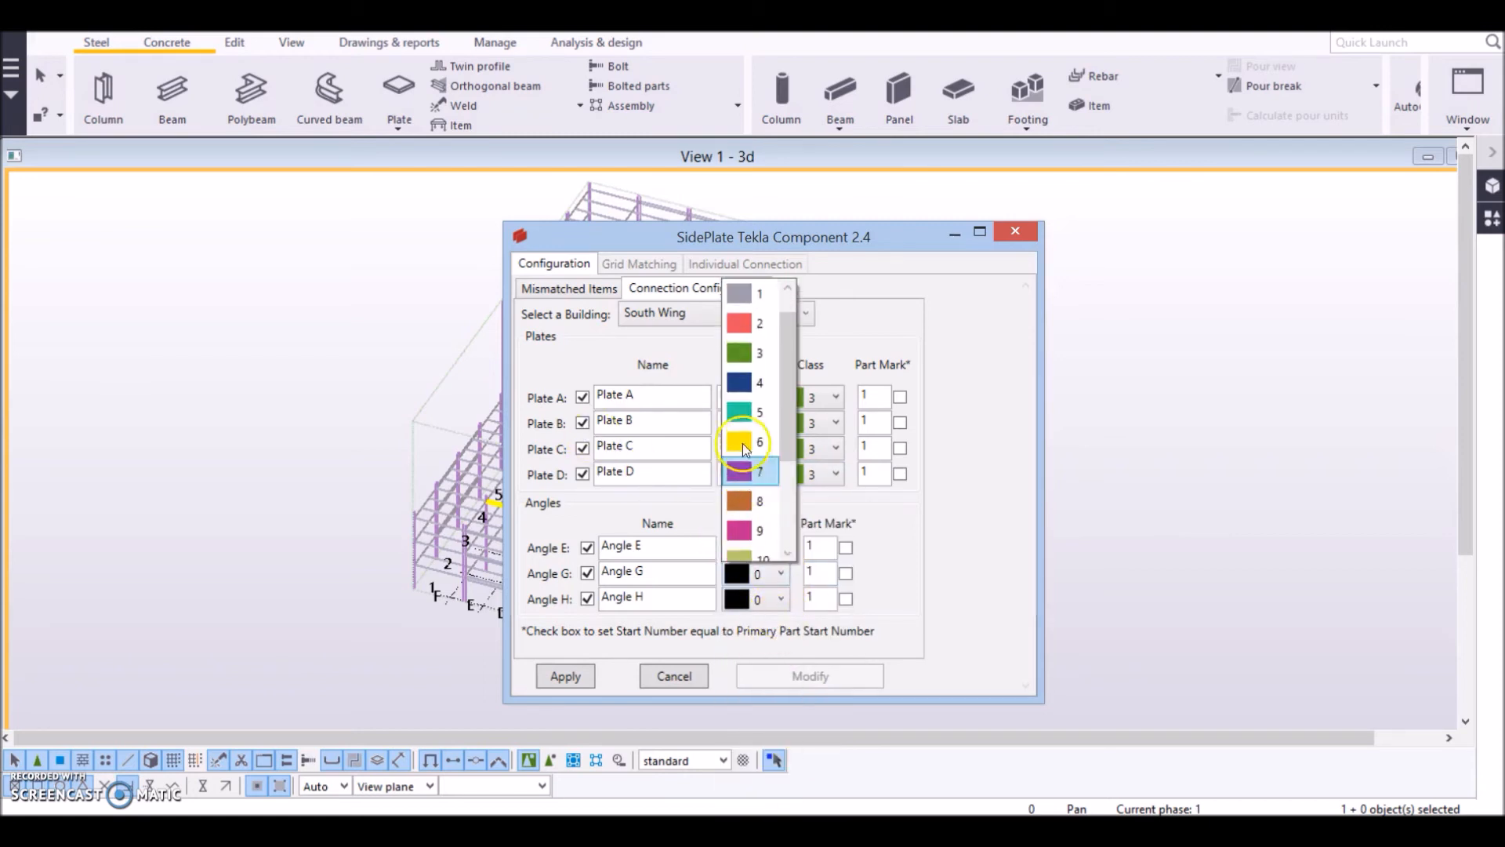
pyautogui.click(759, 383)
pyautogui.click(764, 600)
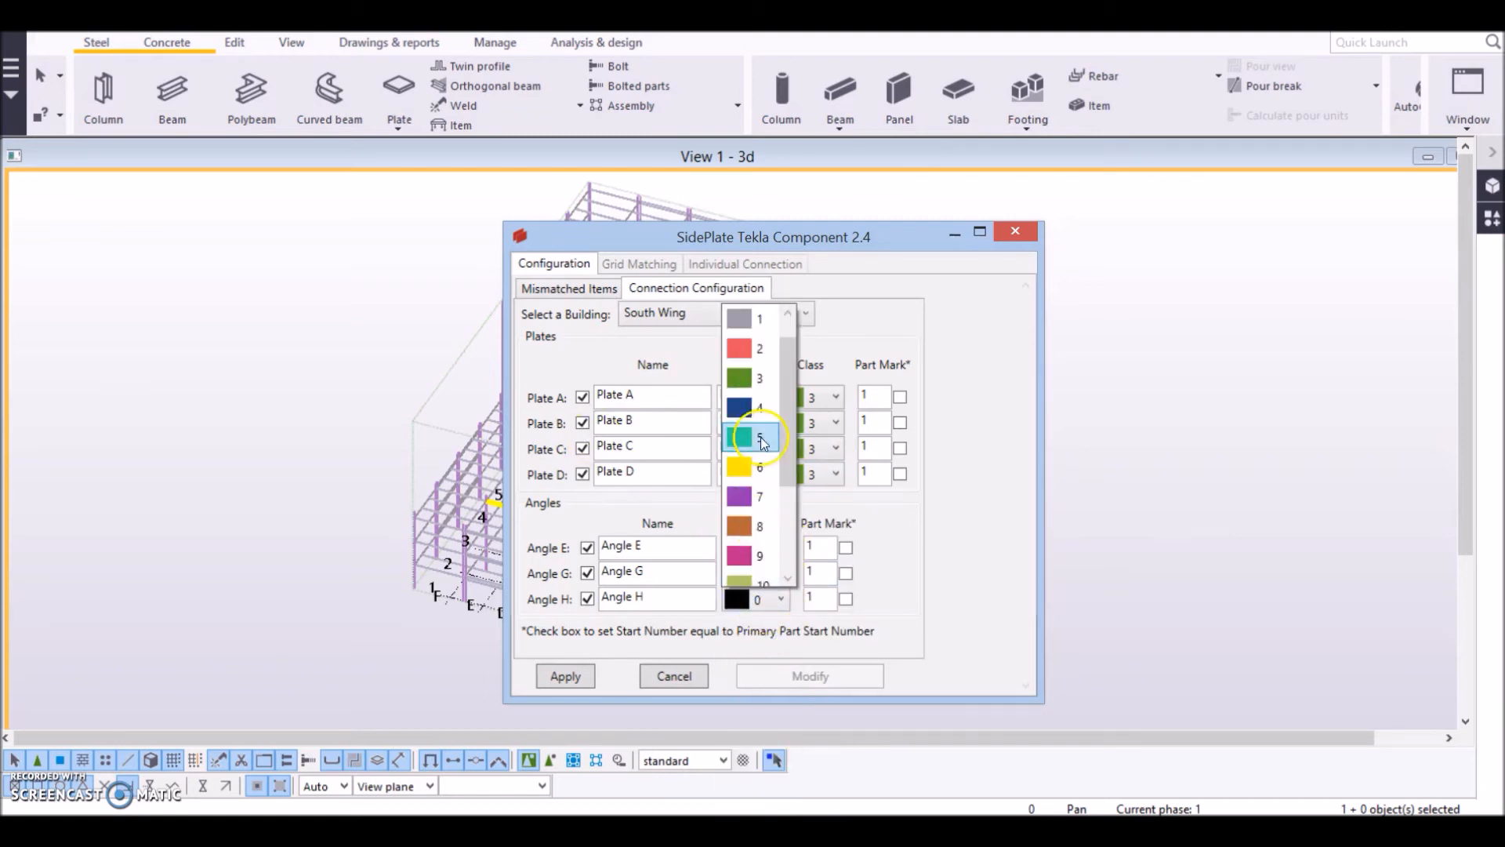
pyautogui.click(771, 392)
# - Set the part mark to 5 for South Wing Plates A to D and Angles E, G and H
pyautogui.click(874, 396)
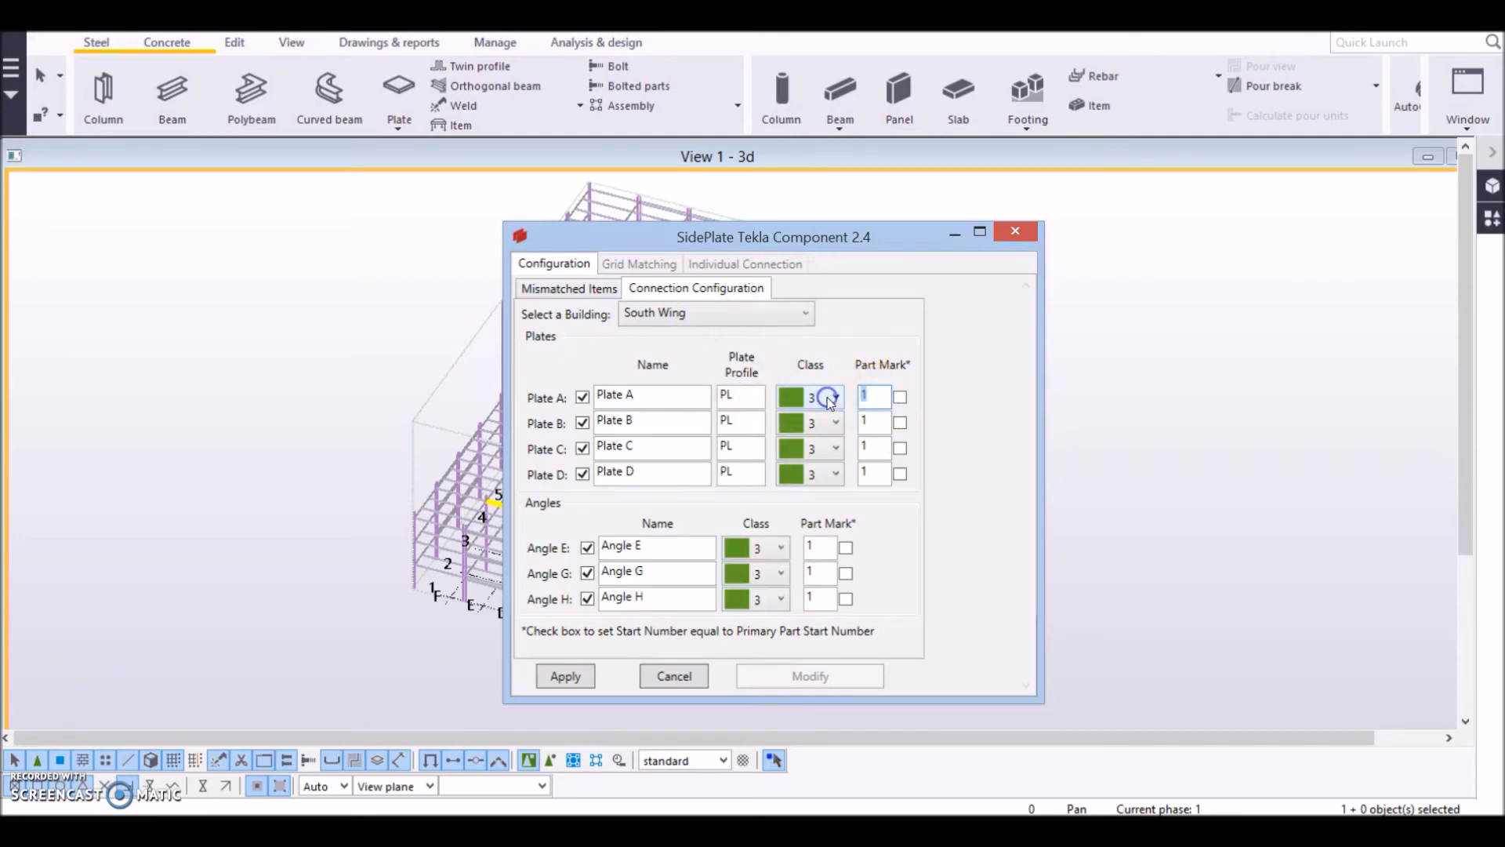
pyautogui.write('5')
pyautogui.click(873, 422)
pyautogui.write('5')
pyautogui.click(872, 447)
pyautogui.write('5')
pyautogui.click(874, 472)
pyautogui.write('5')
pyautogui.click(807, 545)
pyautogui.write('5')
pyautogui.click(807, 571)
pyautogui.write('5')
pyautogui.click(813, 598)
pyautogui.write('5')
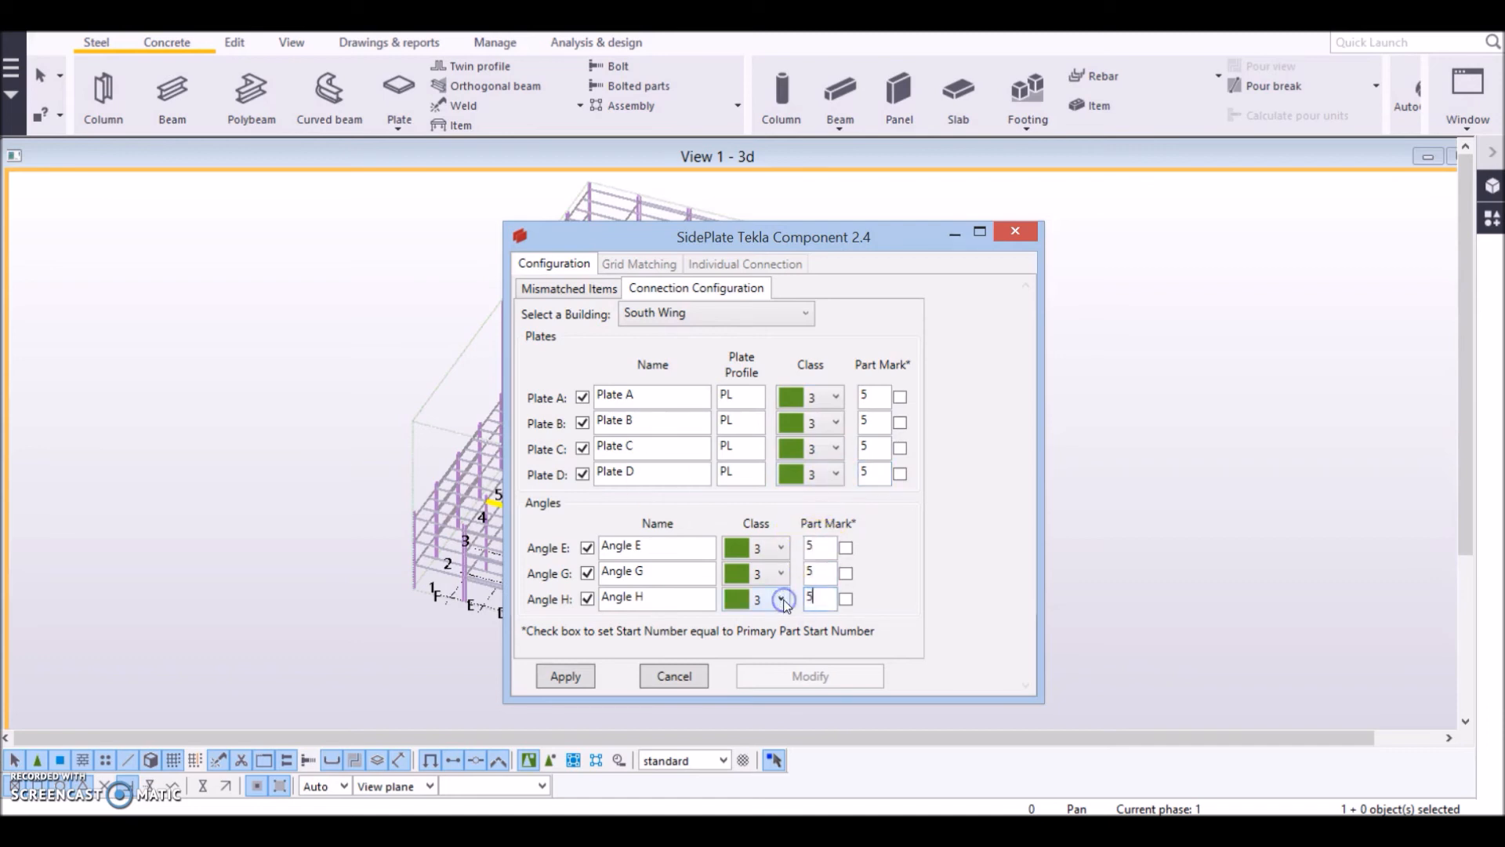
# - Review the Main Tower, East Wing and South Wing settings and apply the configuration
pyautogui.click(743, 317)
pyautogui.click(742, 330)
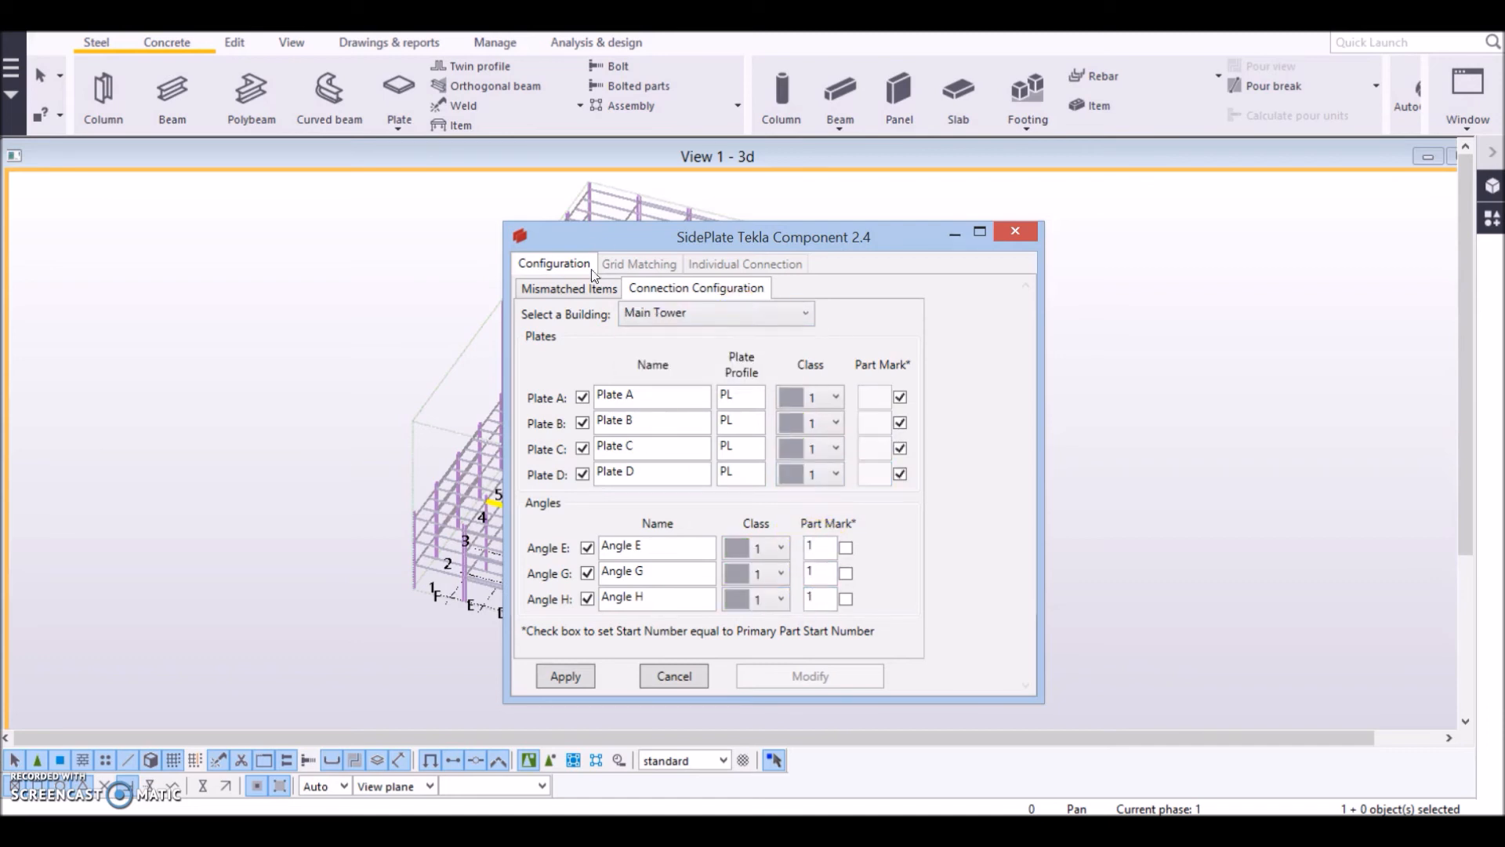
pyautogui.click(745, 321)
pyautogui.click(740, 357)
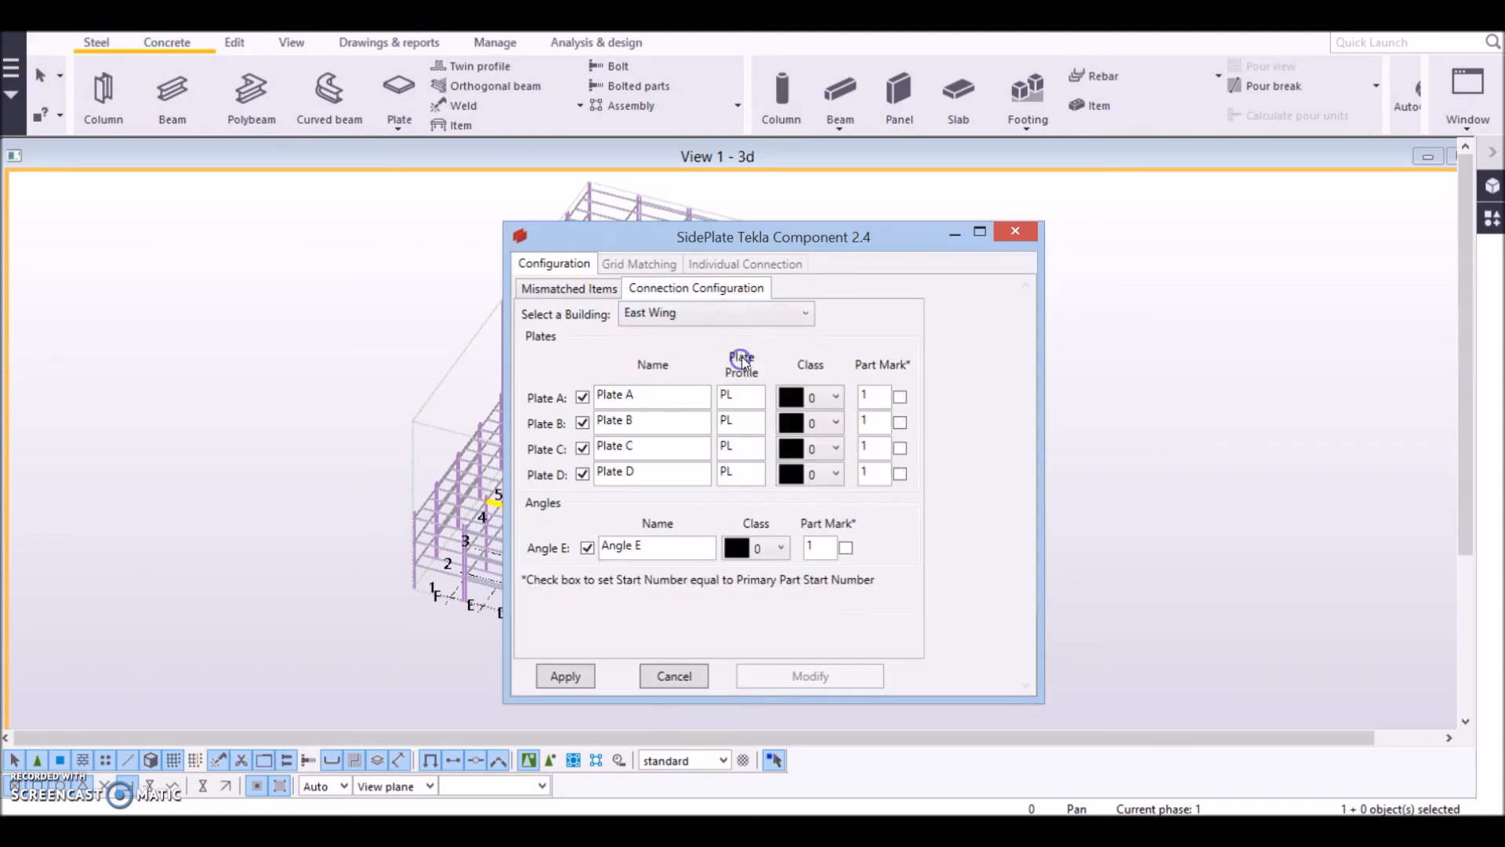
pyautogui.click(755, 313)
pyautogui.click(741, 377)
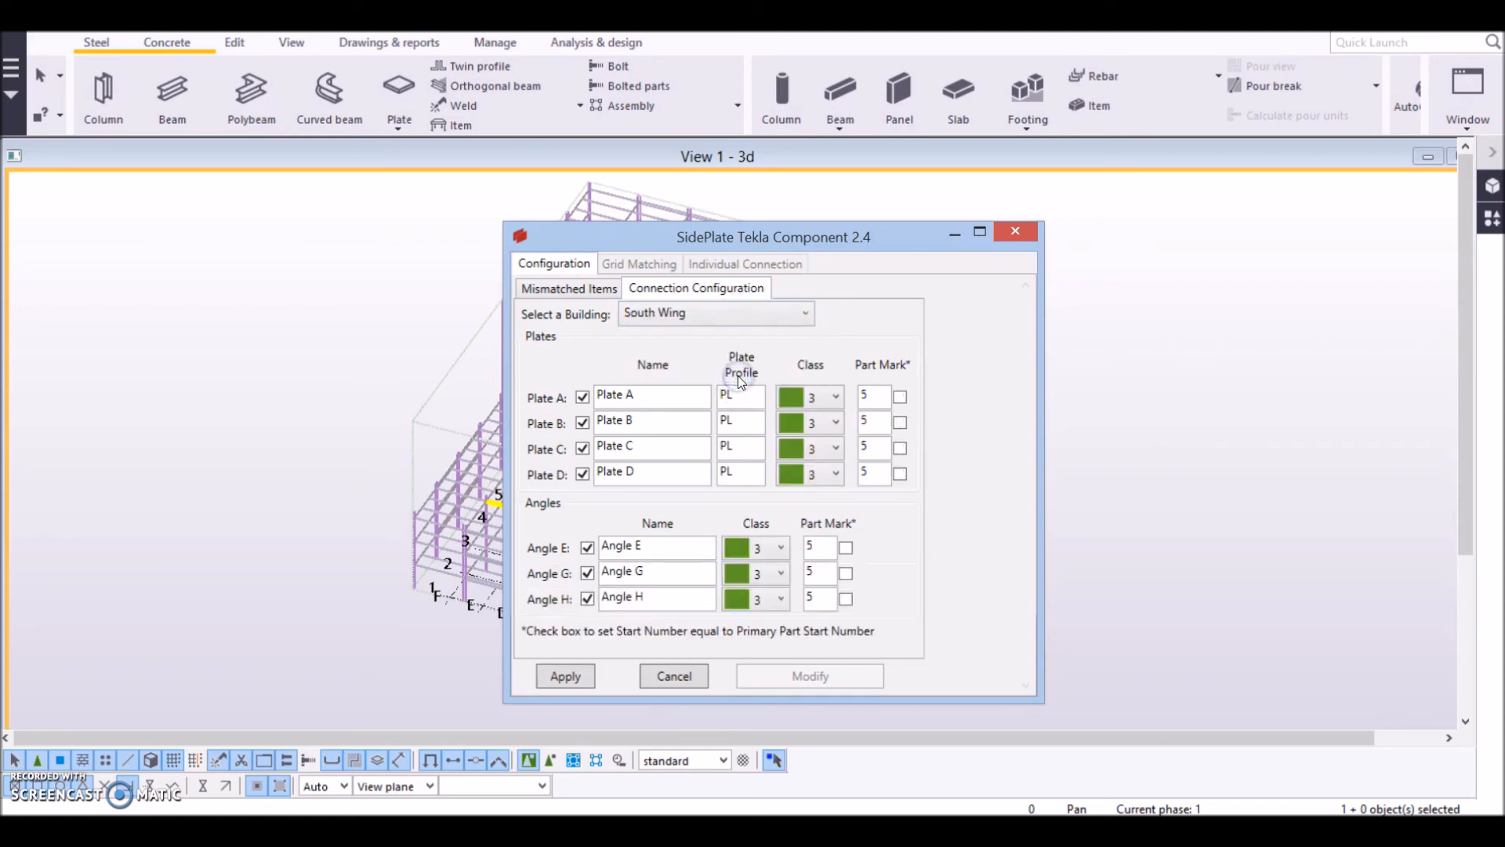
pyautogui.click(572, 675)
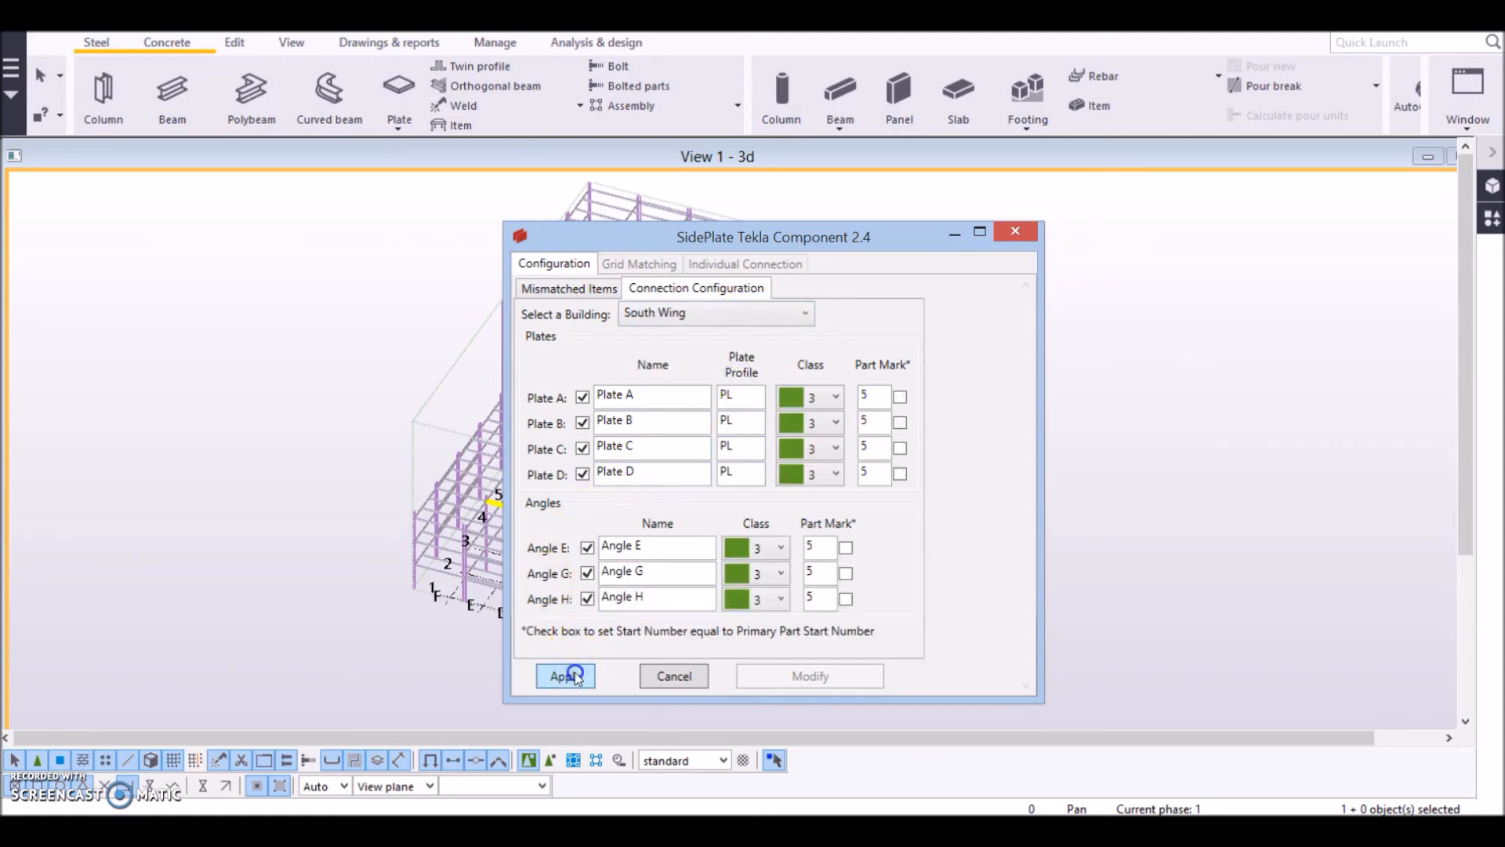
pyautogui.click(847, 486)
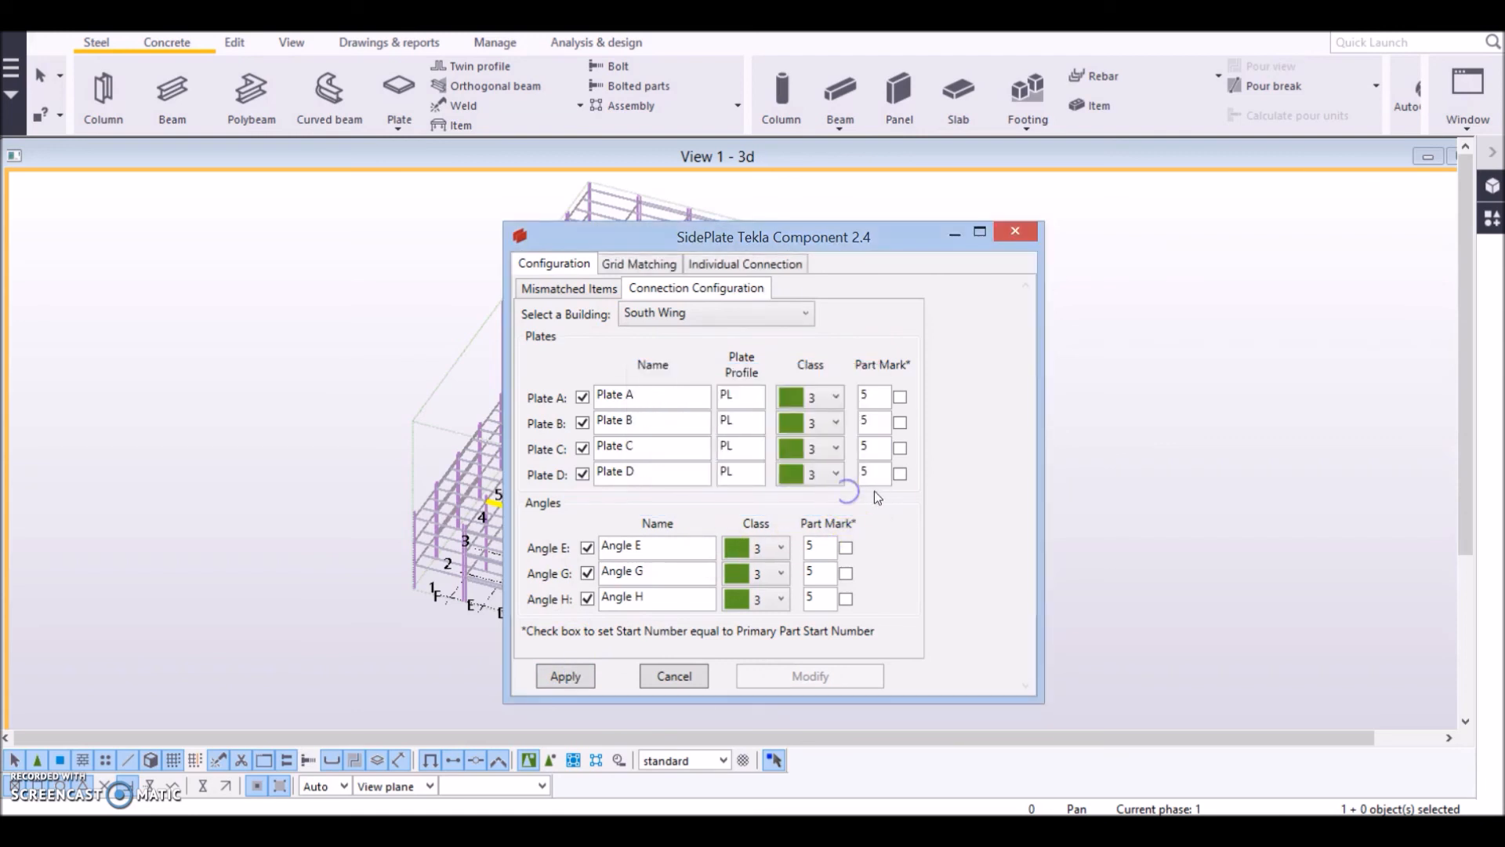